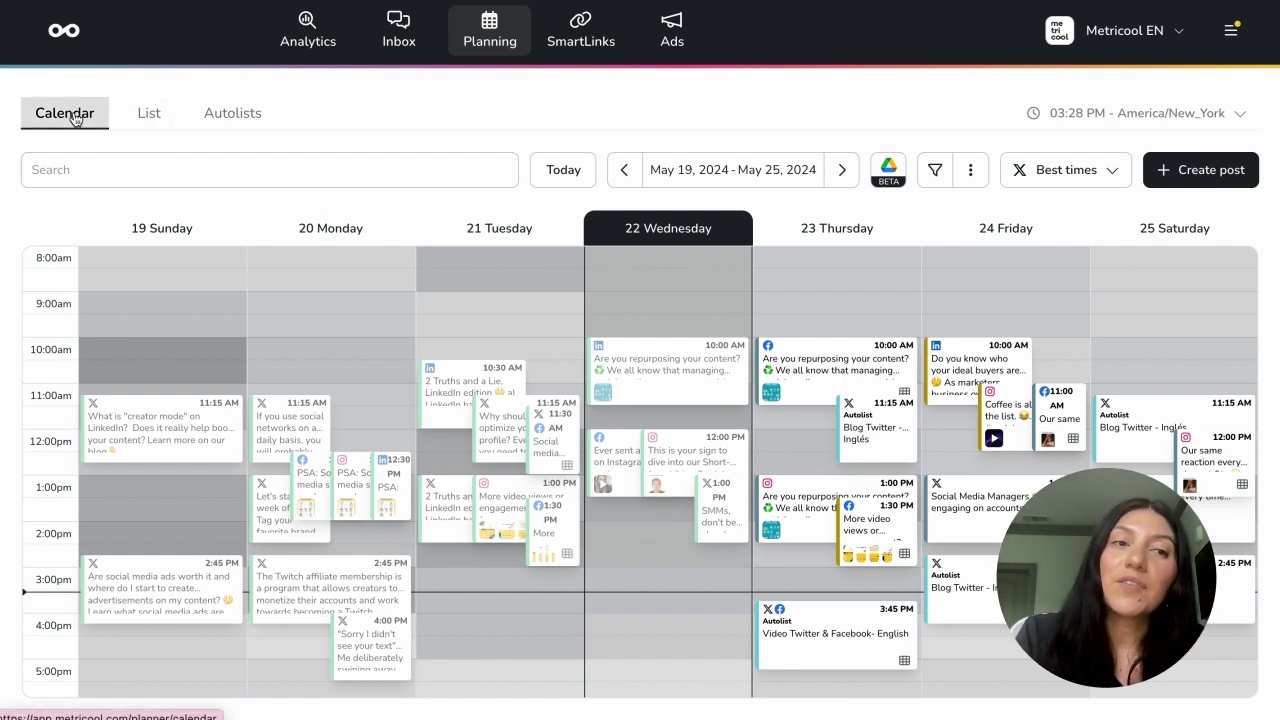
Step: Switch Planning to the List view and check its May 23–31, 2024 date range
{"action": "mouse_move", "coordinate": [158, 122]}
{"action": "left_mouse_down"}
{"action": "mouse_move", "coordinate": [68, 124]}
{"action": "mouse_move", "coordinate": [155, 119]}
{"action": "left_mouse_up"}
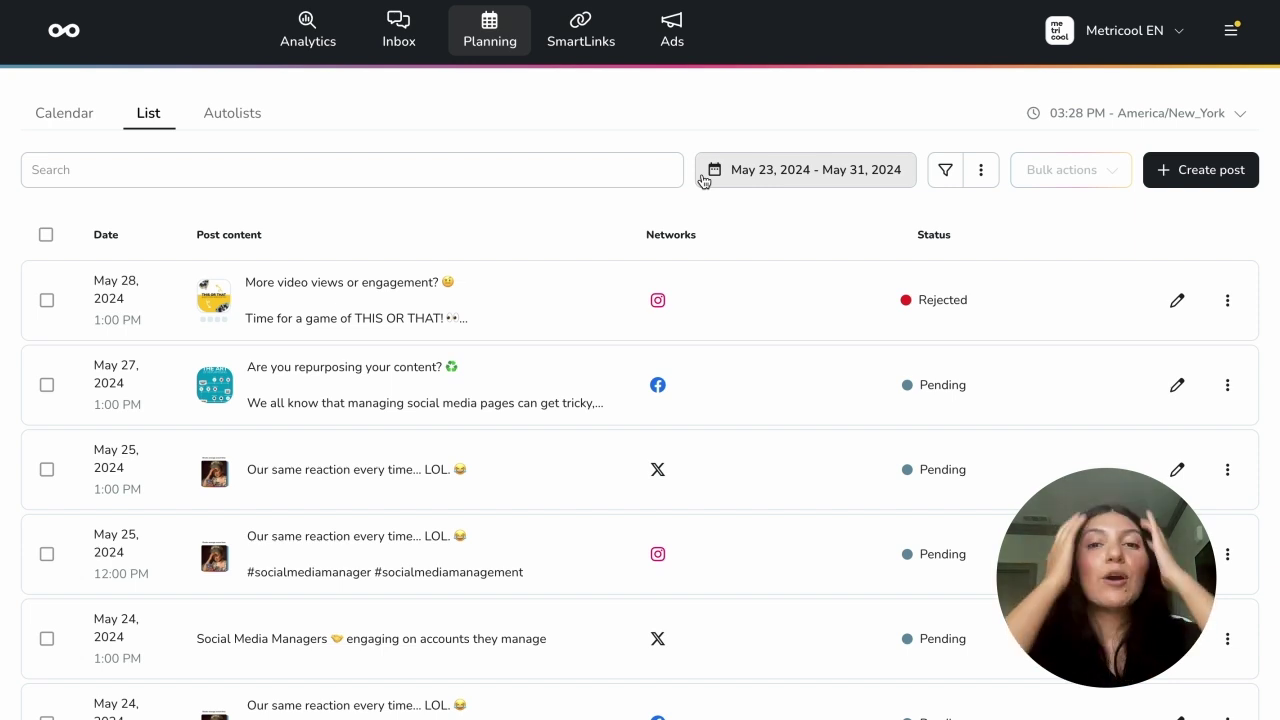
{"action": "left_click", "coordinate": [731, 180]}
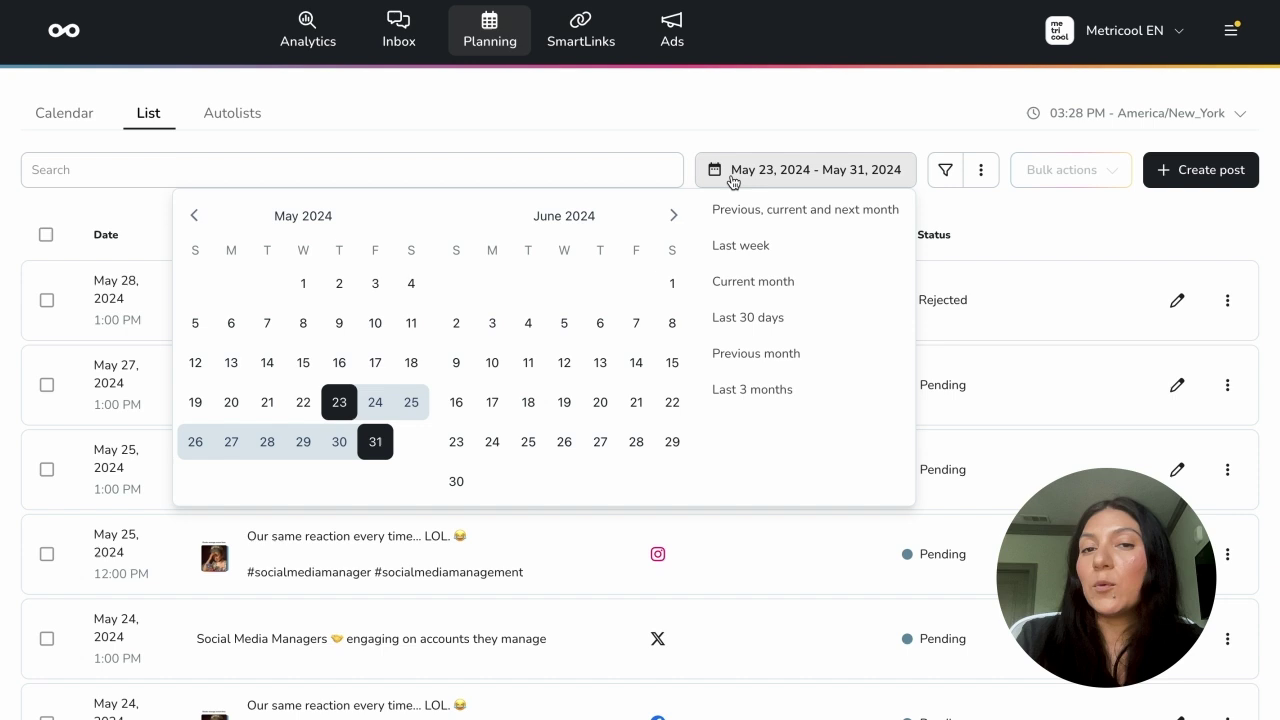
{"action": "left_click", "coordinate": [699, 127]}
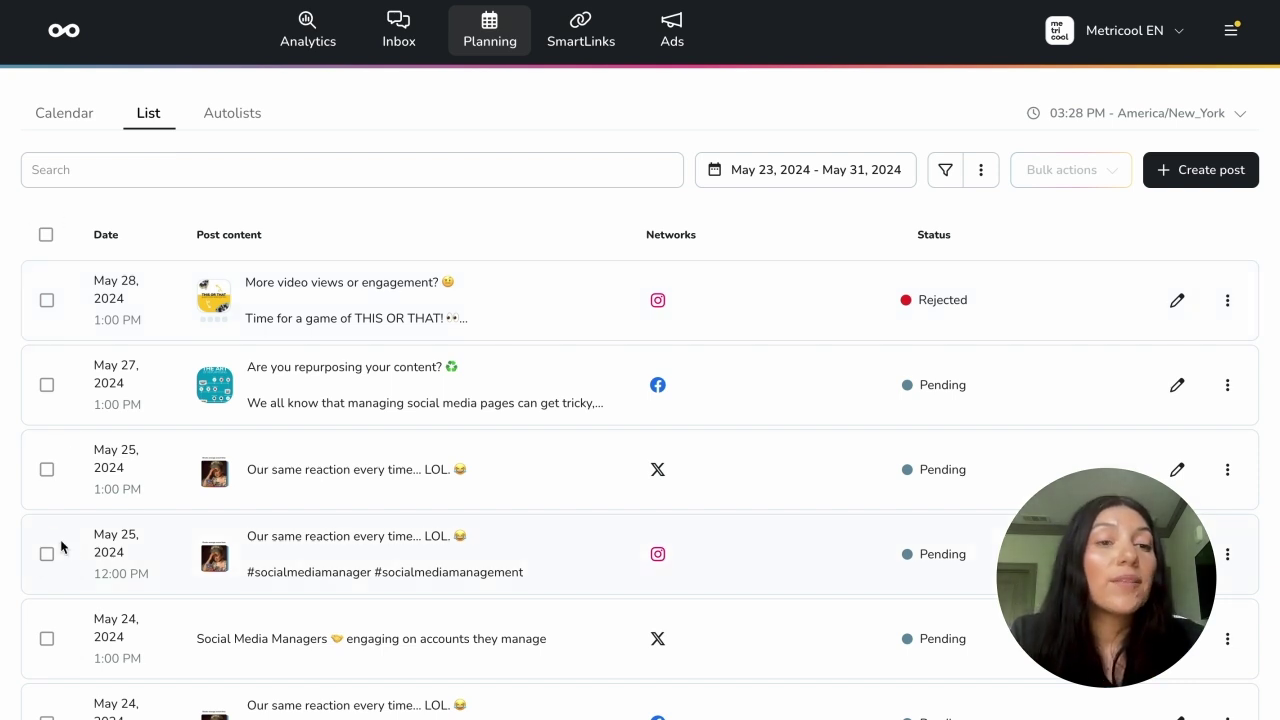
Step: Toggle the select-all checkbox on and off, leaving no posts selected
{"action": "left_click", "coordinate": [45, 236]}
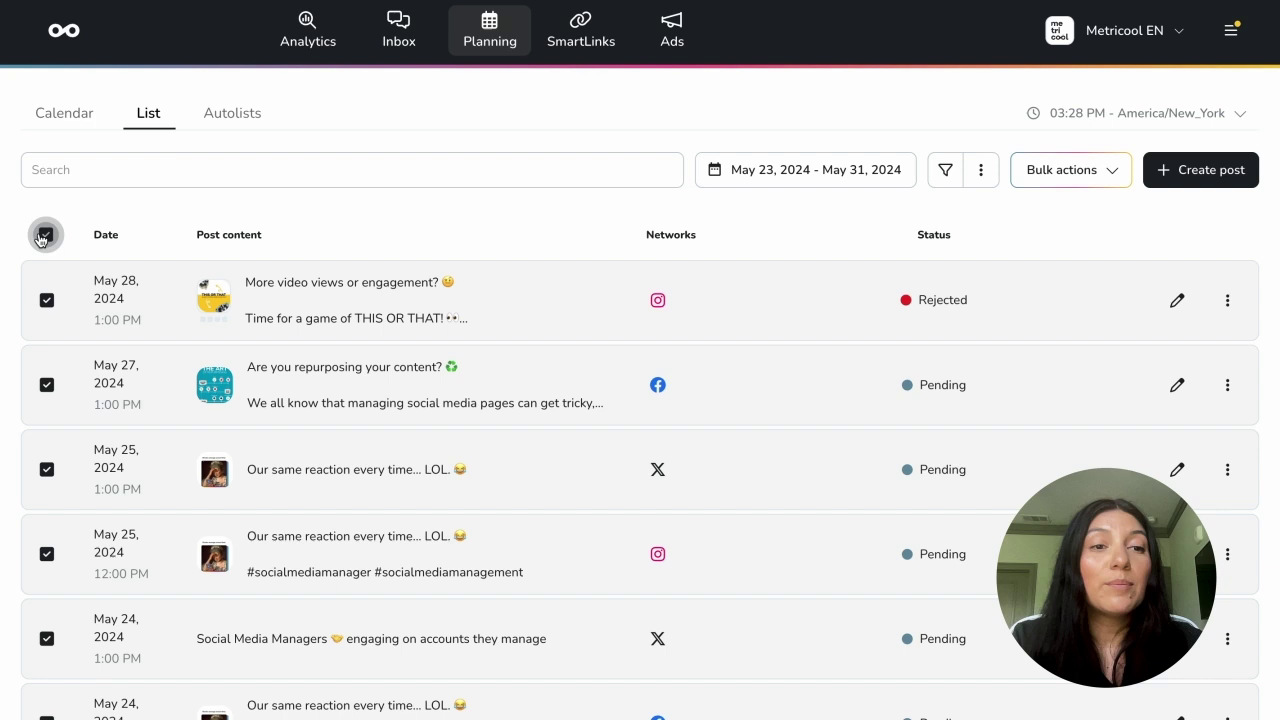
{"action": "left_click", "coordinate": [44, 237]}
{"action": "left_click", "coordinate": [45, 237]}
{"action": "left_click", "coordinate": [47, 239]}
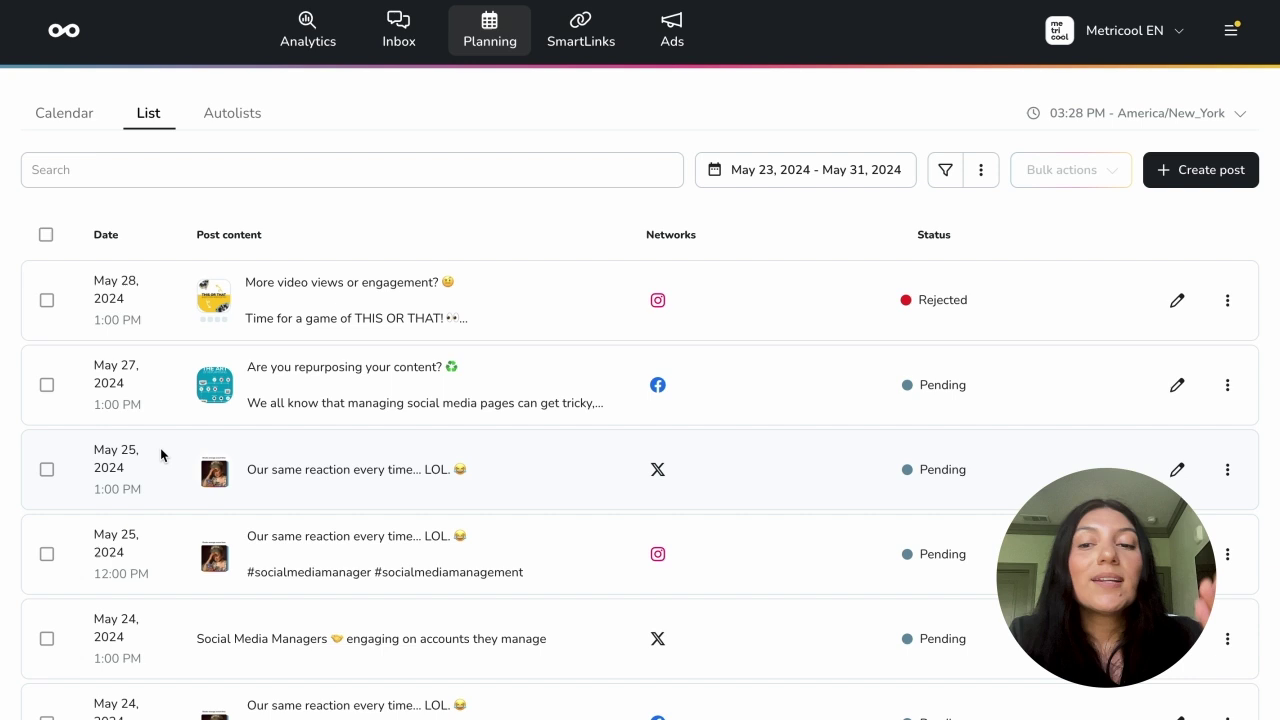
Step: Tick the May 27 Facebook post and both May 25 posts (X, Instagram), then open Bulk actions
{"action": "left_click", "coordinate": [47, 386]}
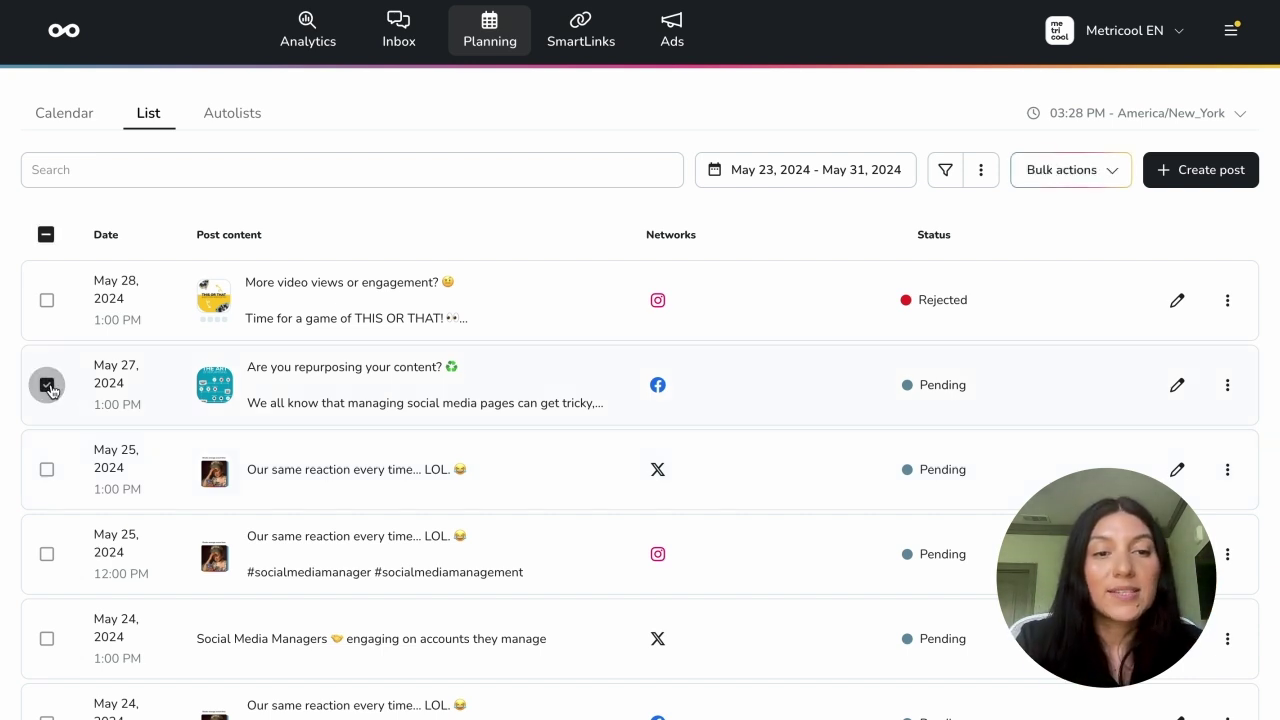
{"action": "left_click", "coordinate": [46, 469]}
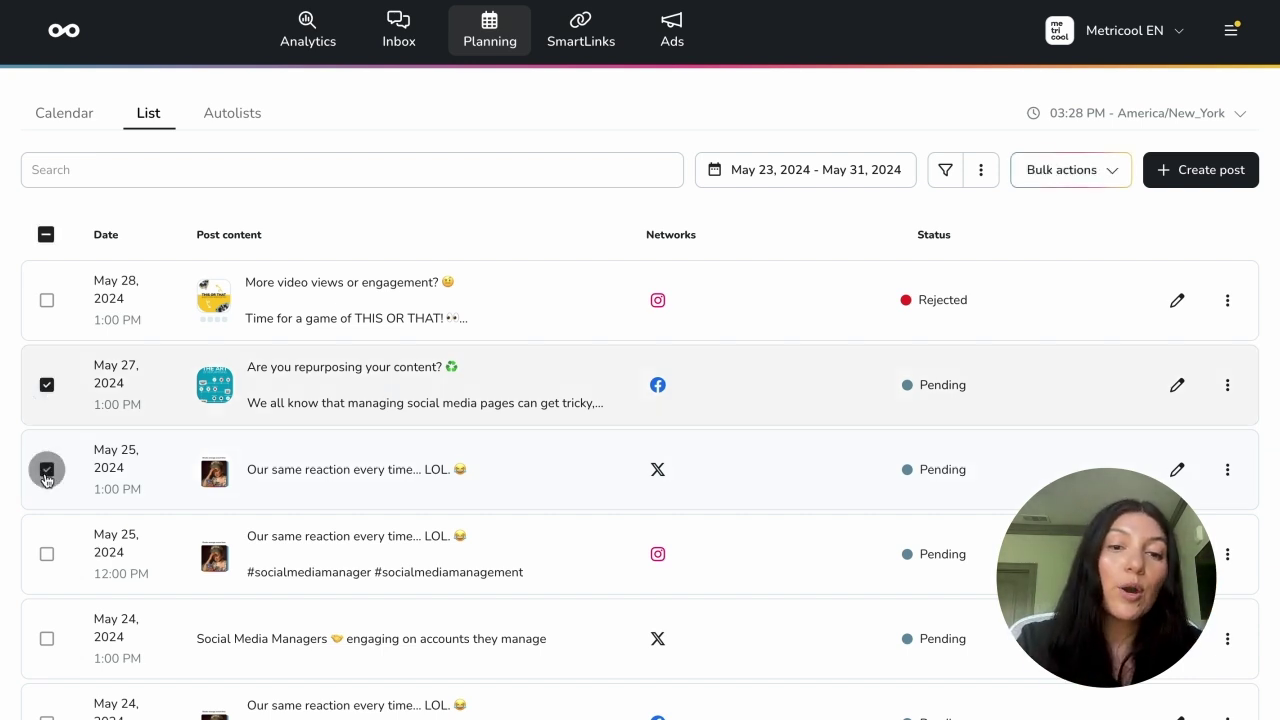
{"action": "left_click", "coordinate": [46, 556]}
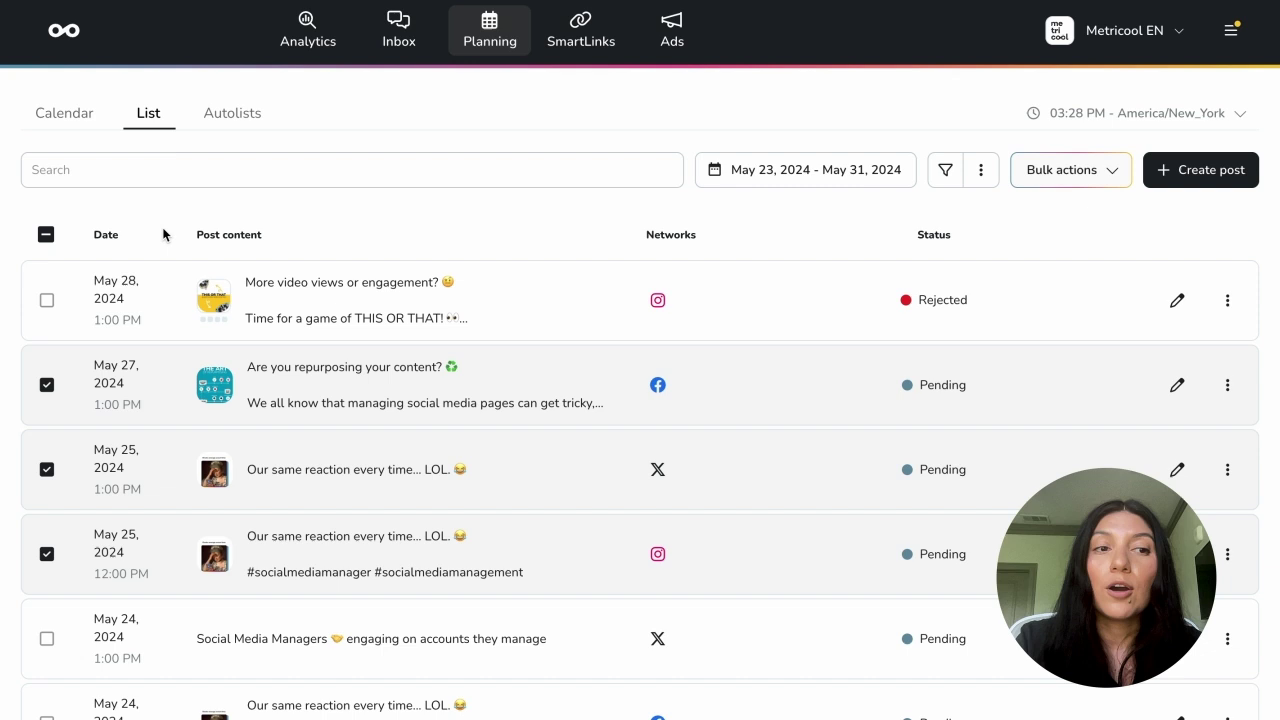
{"action": "left_click", "coordinate": [46, 236]}
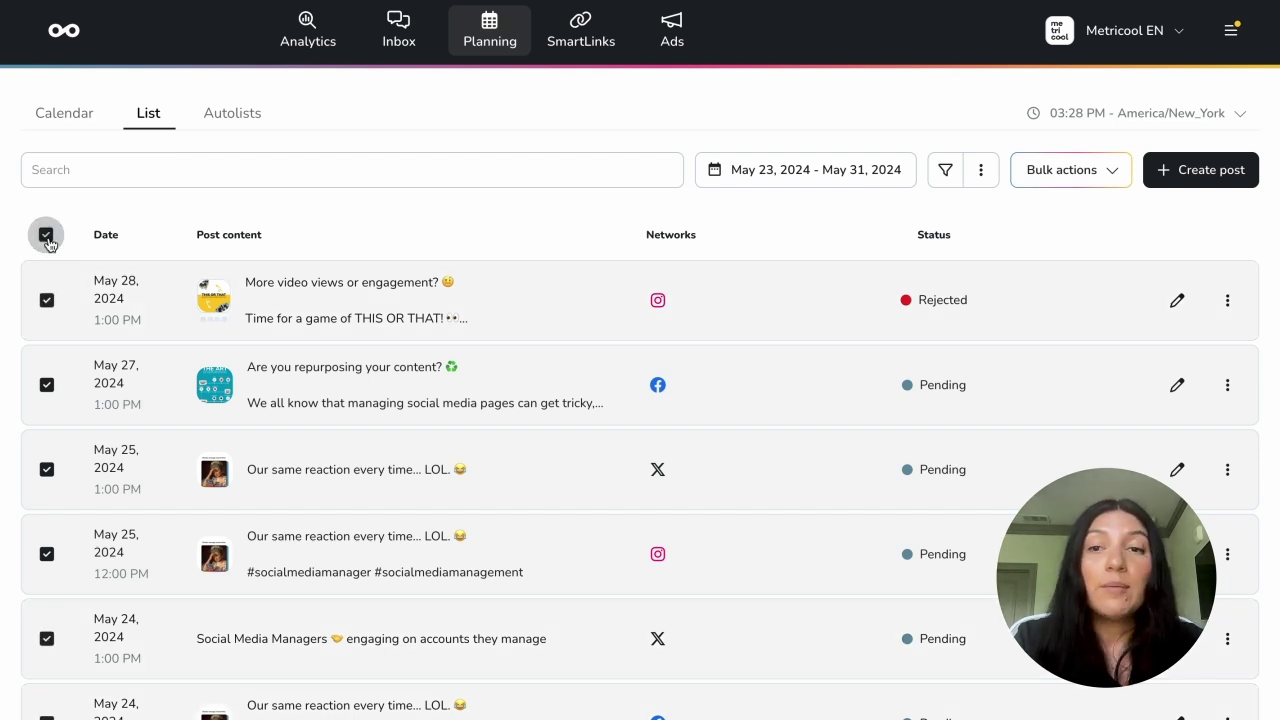
{"action": "left_click", "coordinate": [46, 236]}
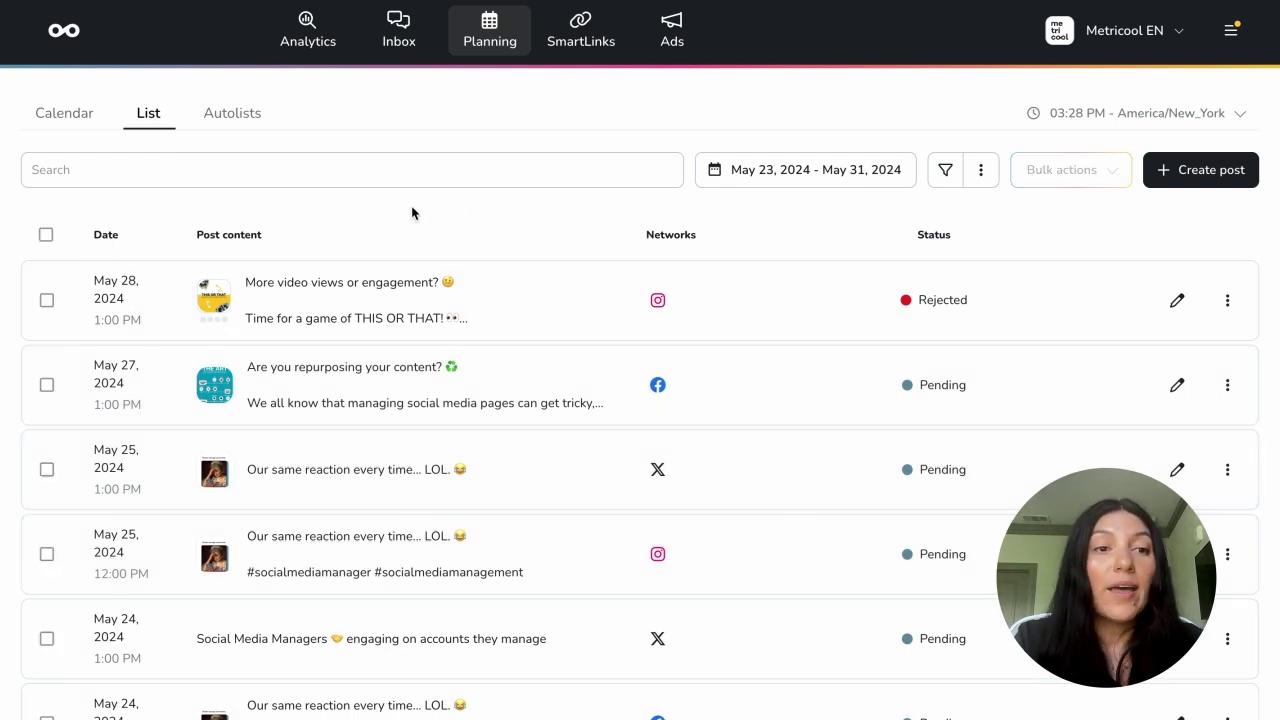
{"action": "left_click", "coordinate": [46, 386]}
{"action": "left_click", "coordinate": [46, 478]}
{"action": "left_click", "coordinate": [46, 553]}
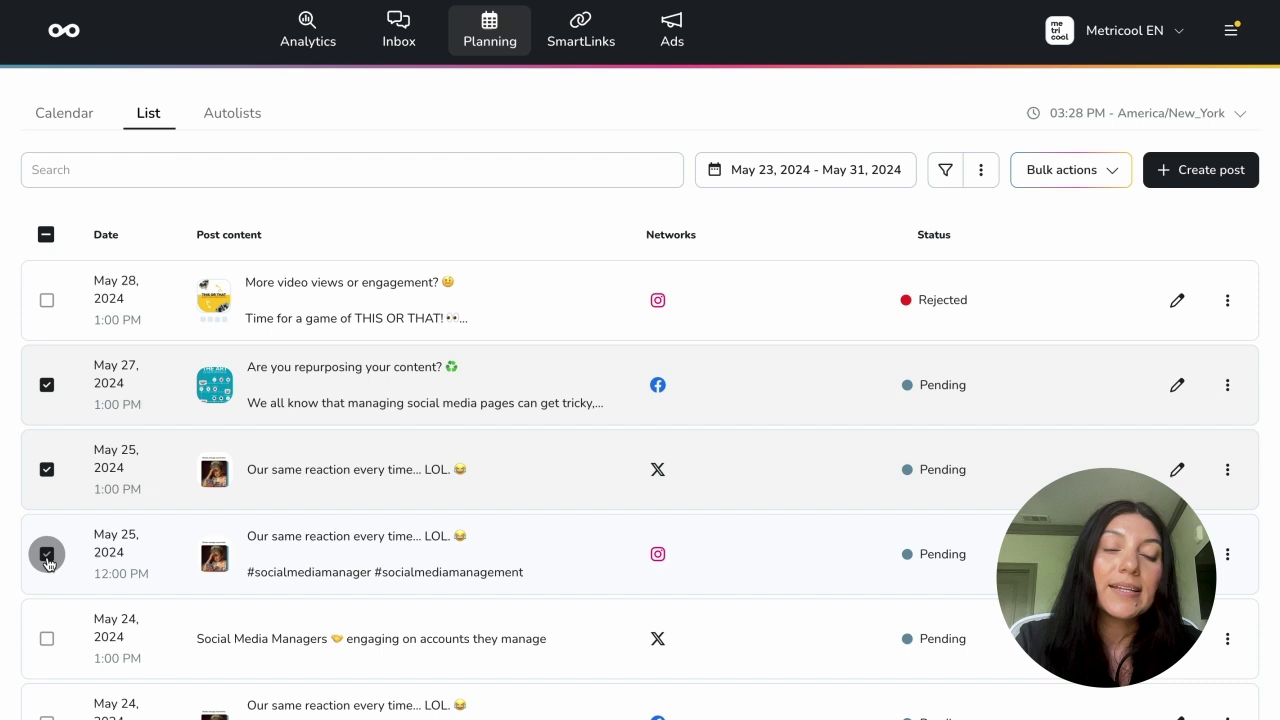
{"action": "left_click", "coordinate": [1070, 185]}
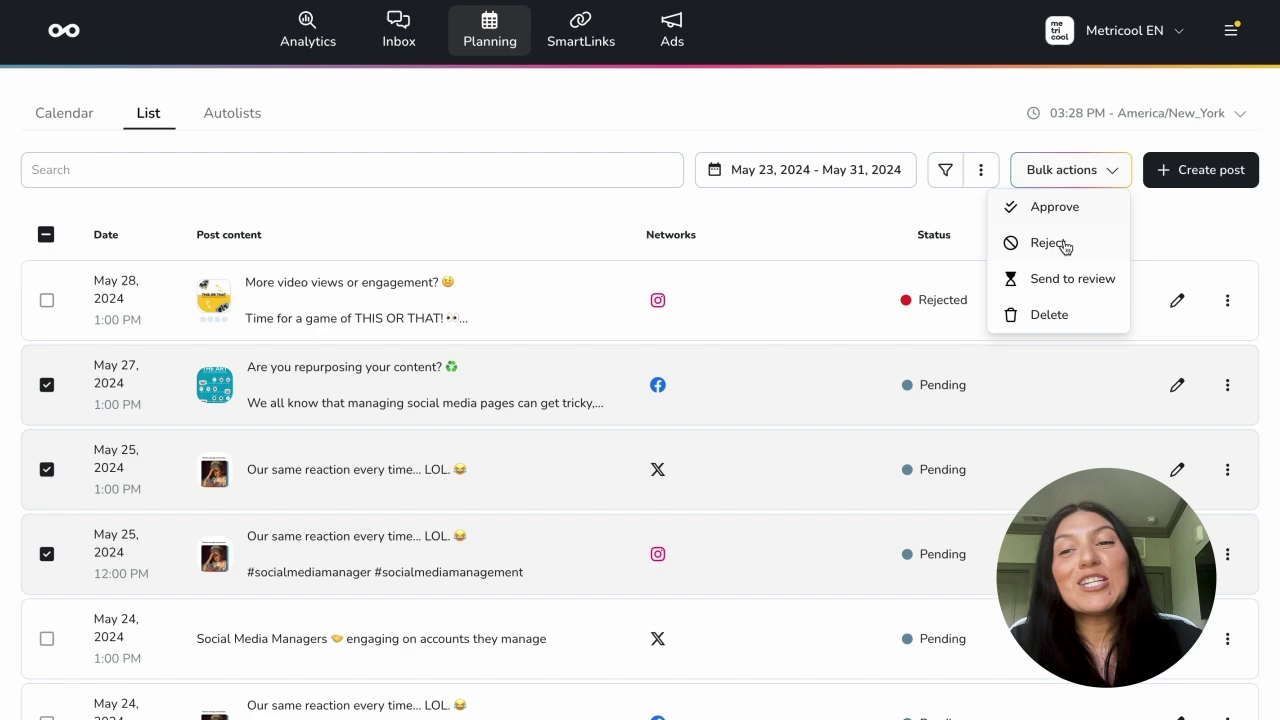
Step: Send the three selected posts to review and continue to reviewer selection
{"action": "left_click", "coordinate": [1062, 281]}
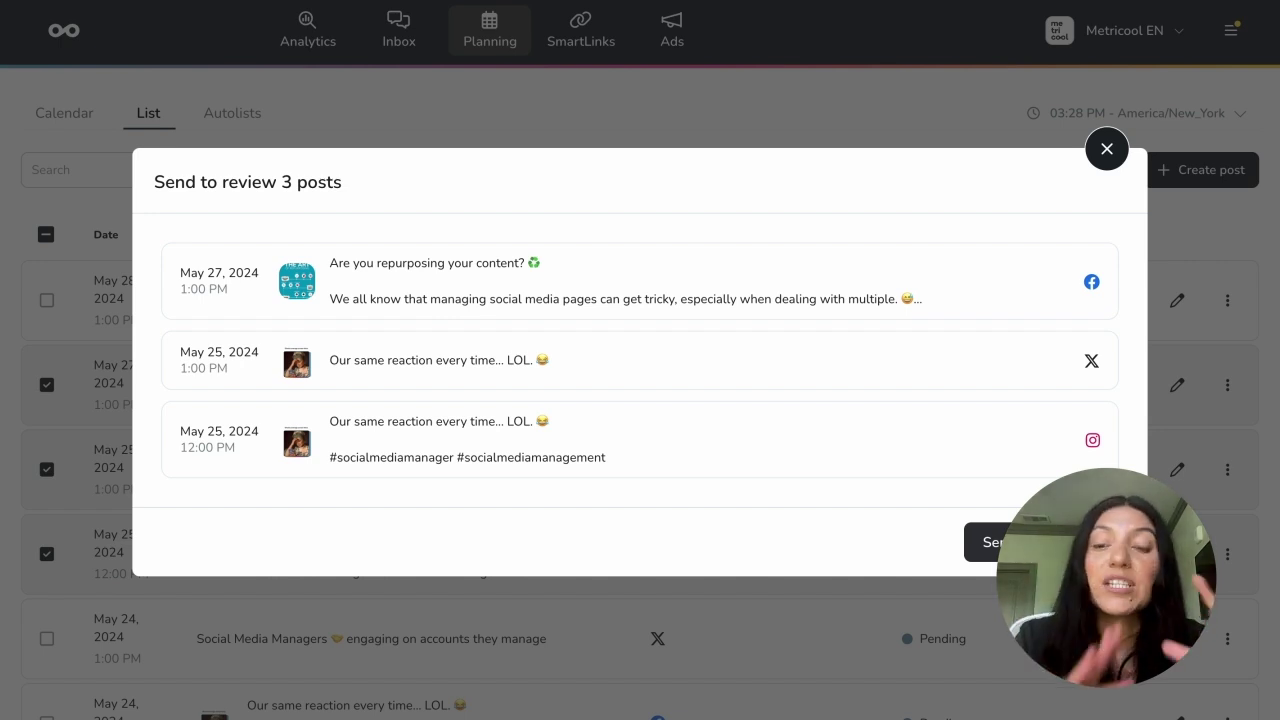
{"action": "left_click", "coordinate": [985, 542]}
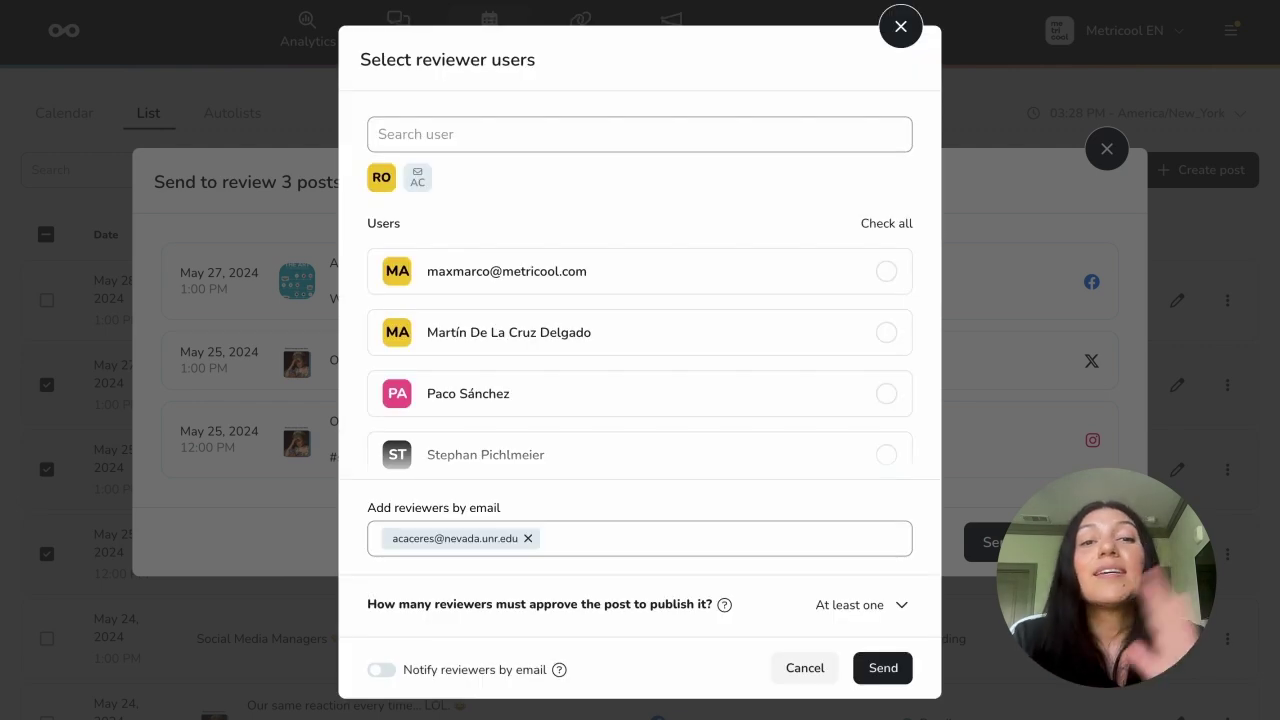
Step: Remove the email and internal reviewers, then add a user found by name search as reviewer
{"action": "left_click", "coordinate": [418, 177]}
{"action": "left_click", "coordinate": [383, 181]}
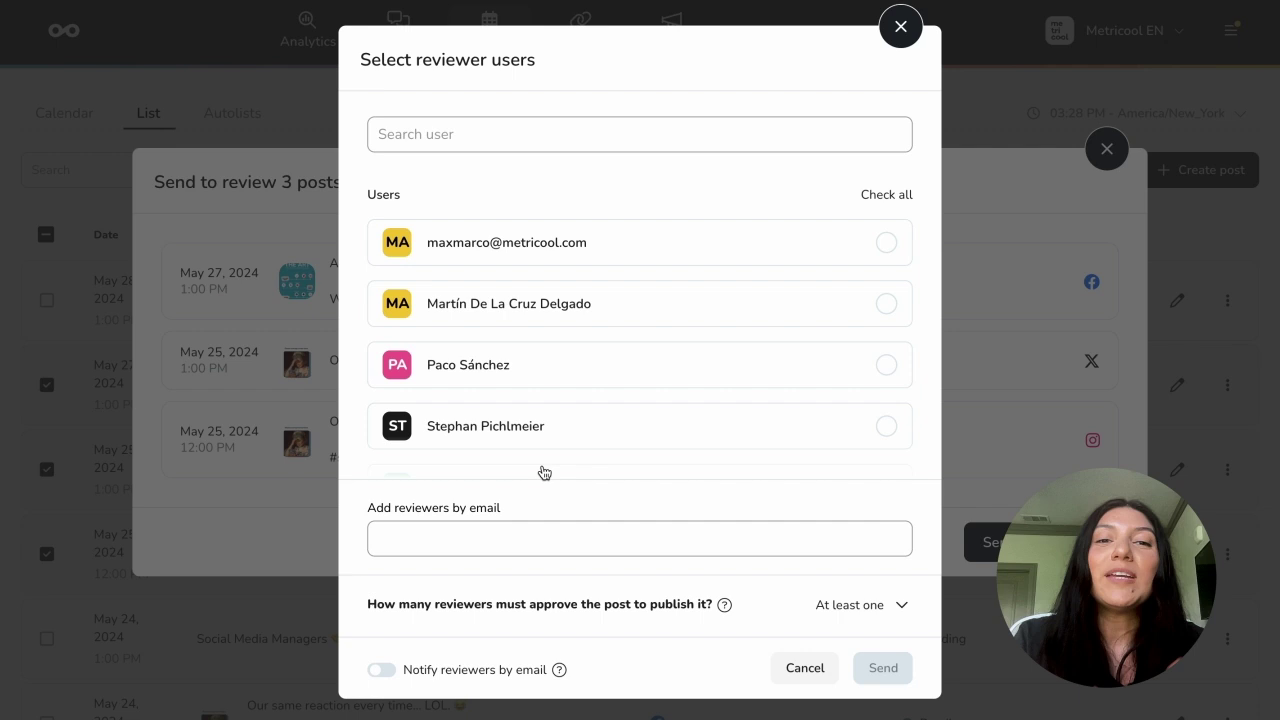
{"action": "left_click", "coordinate": [412, 134]}
{"action": "type", "text": "robert"}
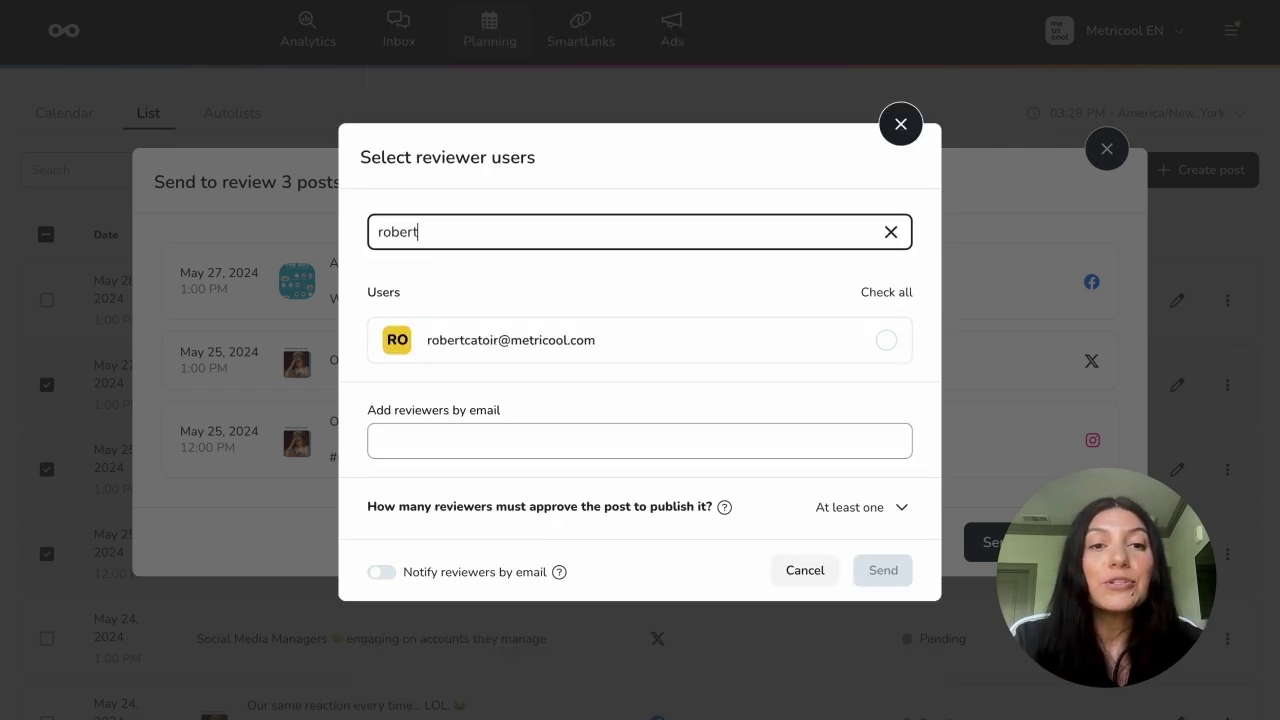
{"action": "left_click", "coordinate": [457, 346]}
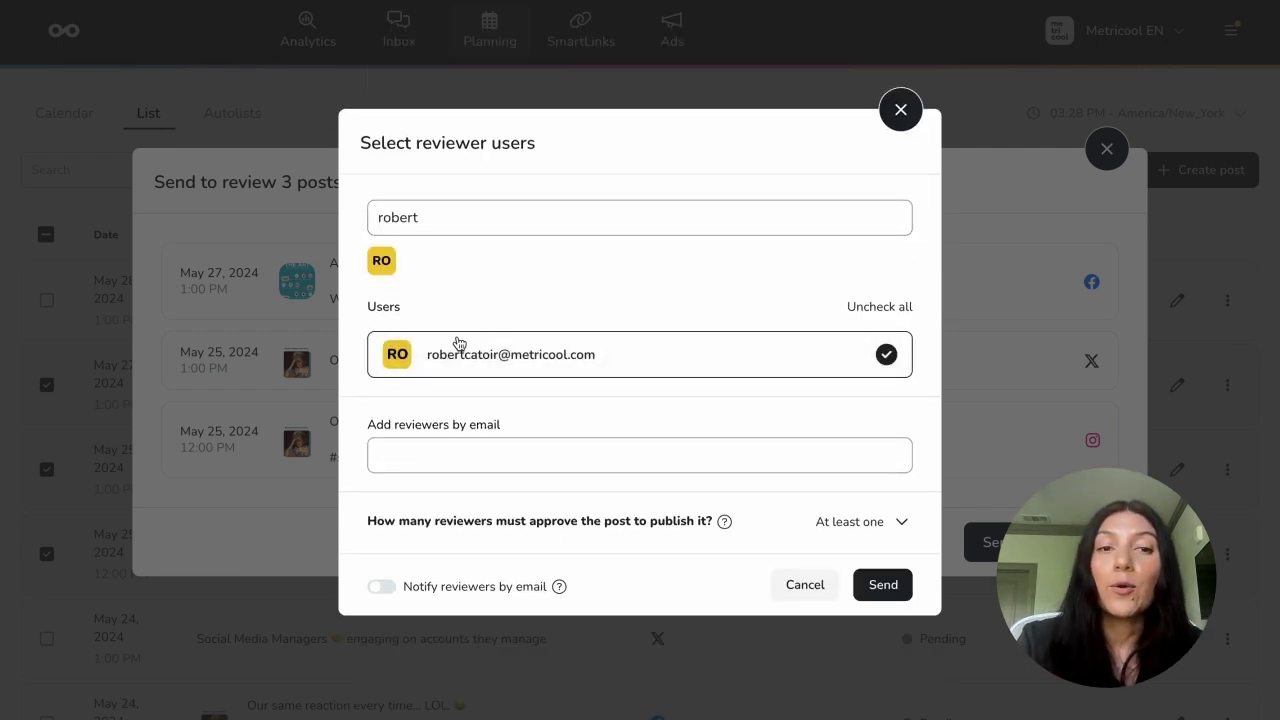
Step: Search for another user, add and then remove them, and clear the search box
{"action": "left_click", "coordinate": [429, 214]}
{"action": "left_click_drag", "start_coordinate": [429, 214], "coordinate": [365, 222]}
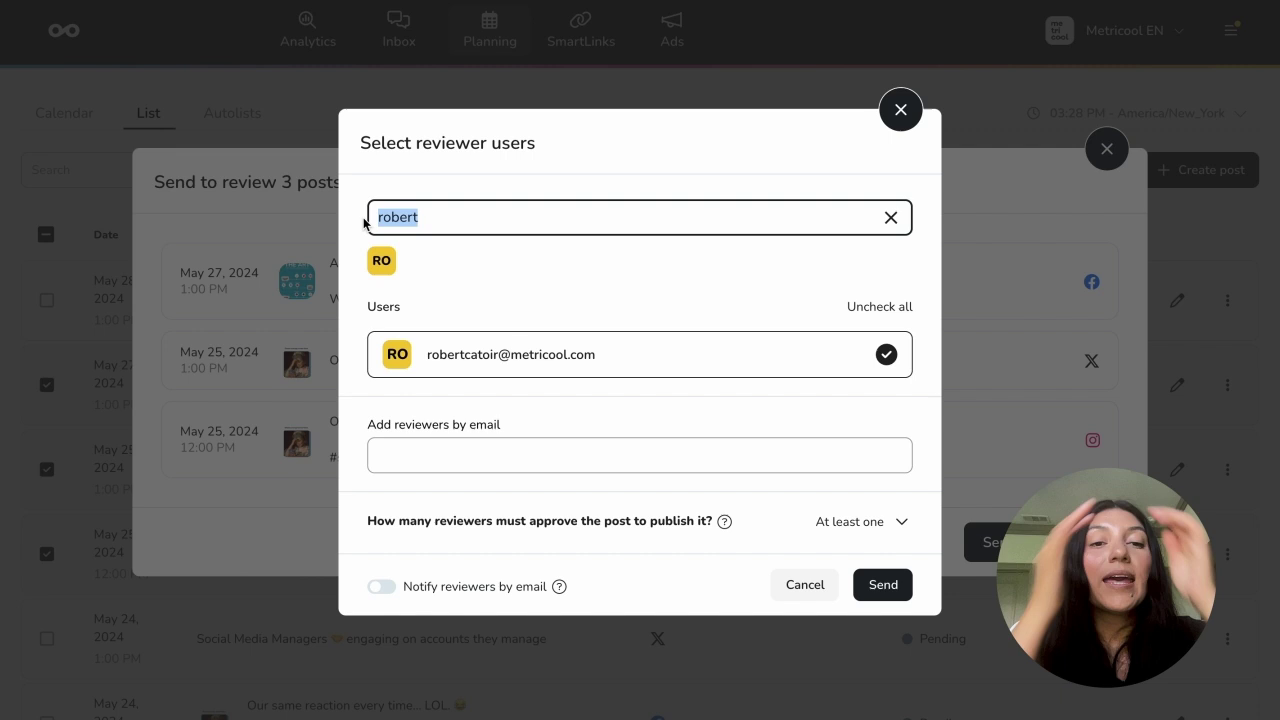
{"action": "key", "text": "BackSpace"}
{"action": "type", "text": "annis"}
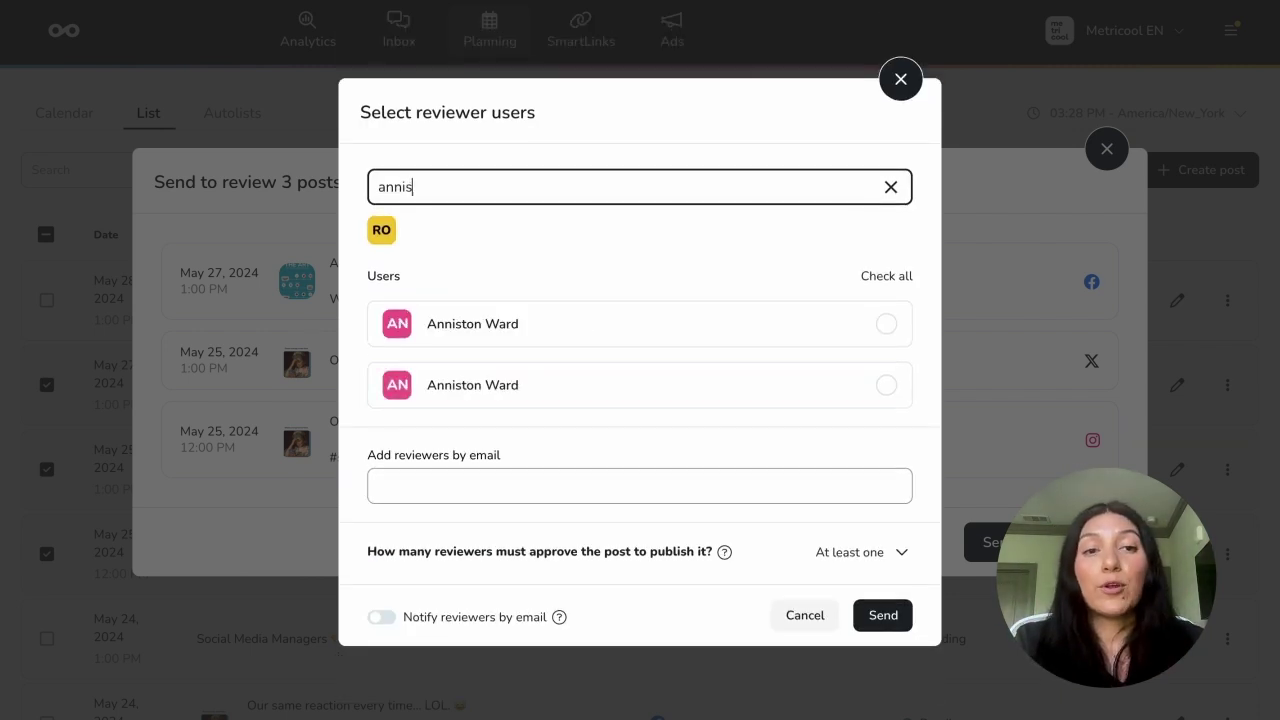
{"action": "type", "text": "ton"}
{"action": "left_click", "coordinate": [469, 321]}
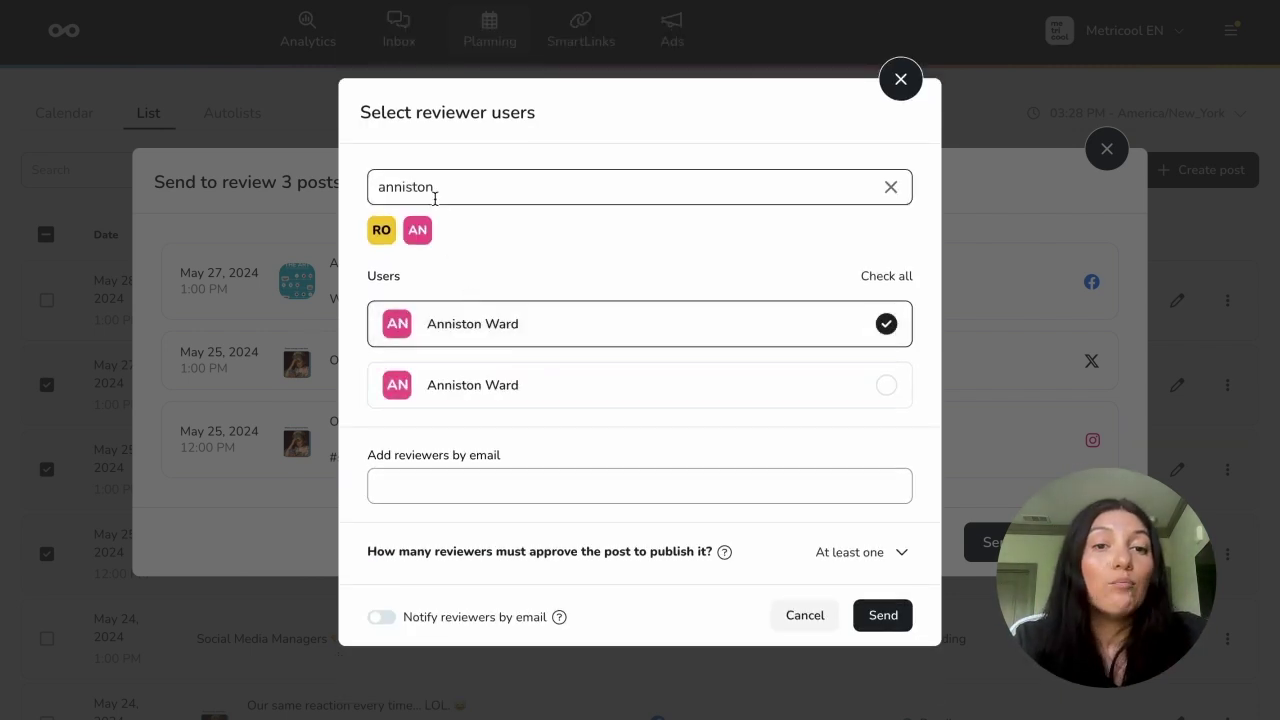
{"action": "left_click", "coordinate": [420, 238]}
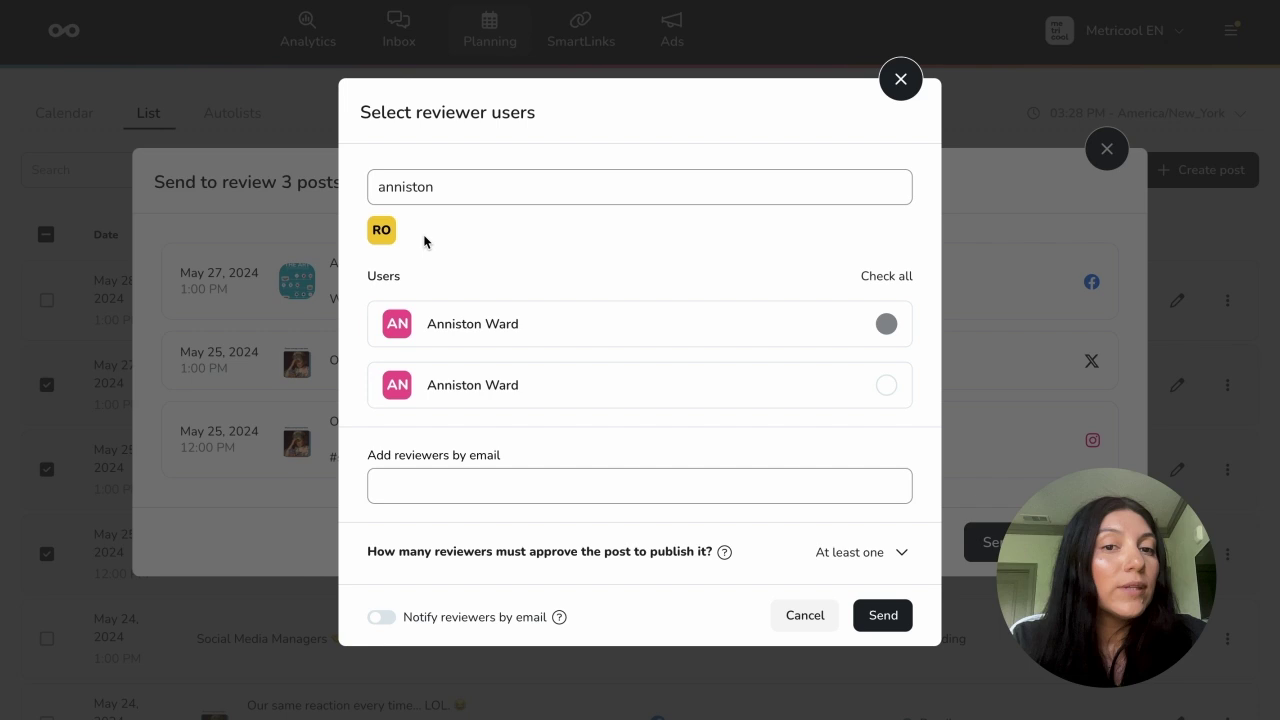
{"action": "double_click", "coordinate": [438, 187]}
{"action": "key", "text": "BackSpace"}
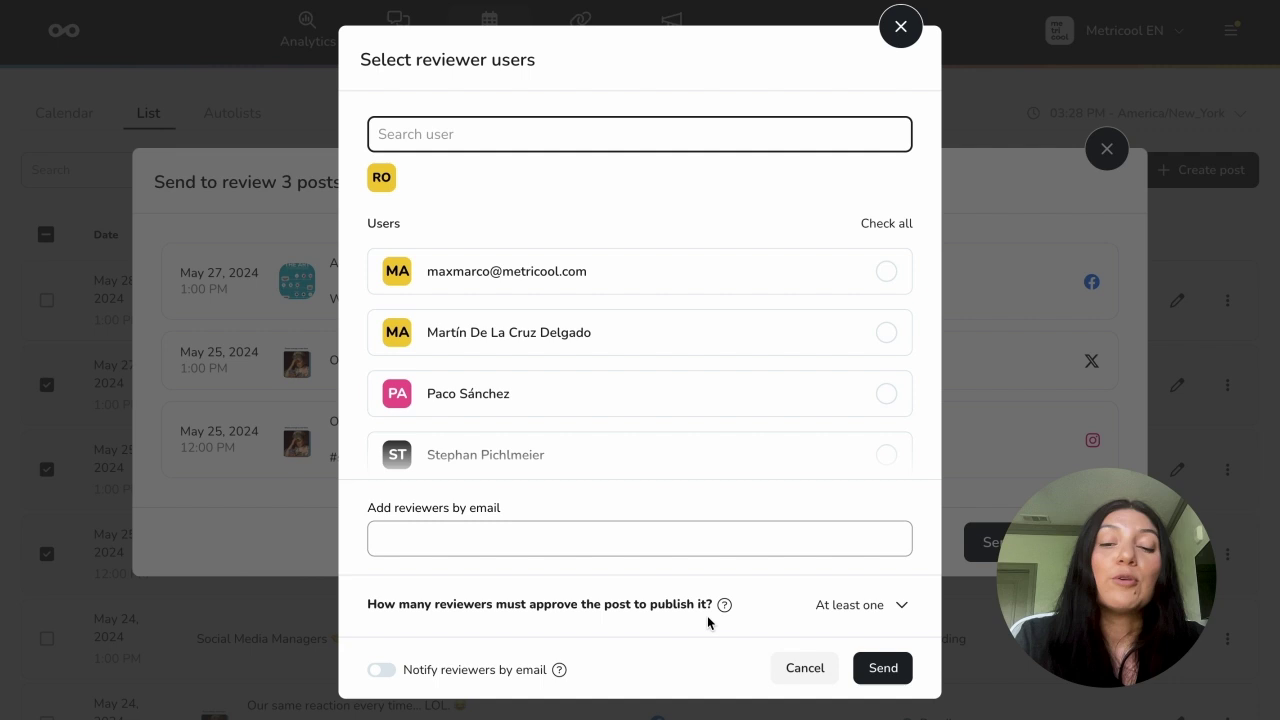
Step: Keep 'At least one' approval required and send the three posts to the reviewer
{"action": "left_click", "coordinate": [826, 618]}
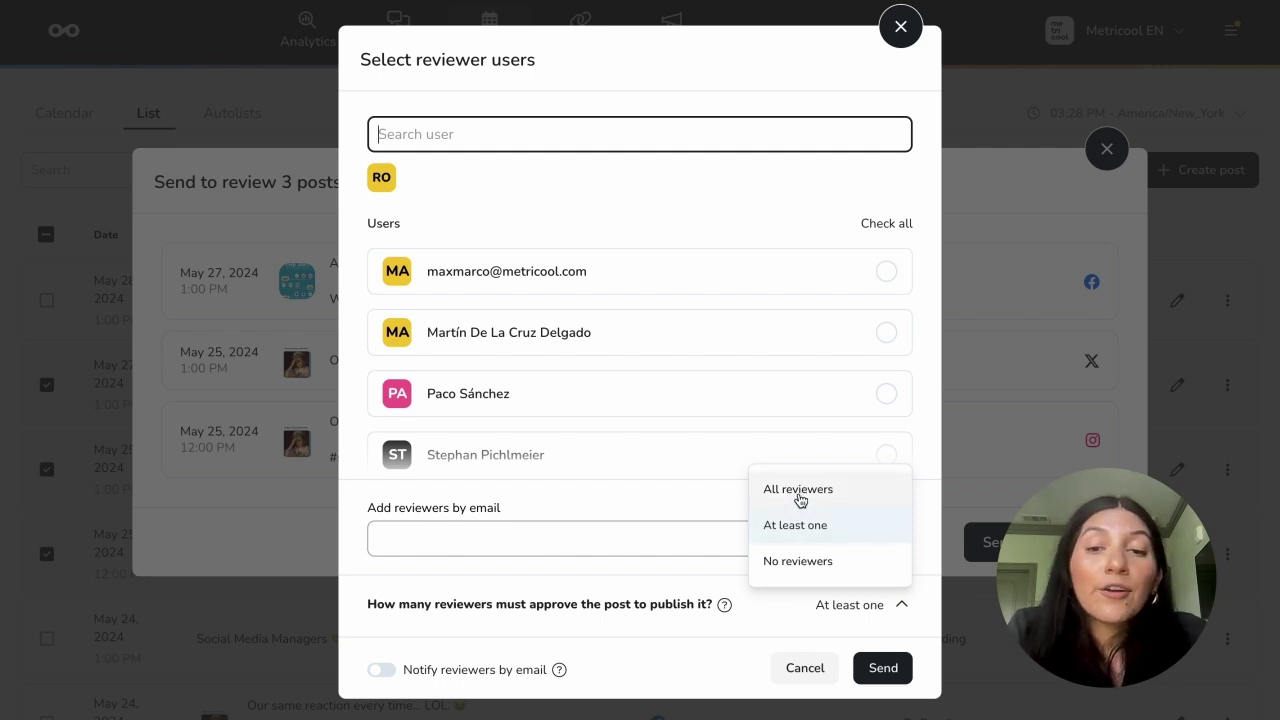
{"action": "left_click", "coordinate": [800, 524]}
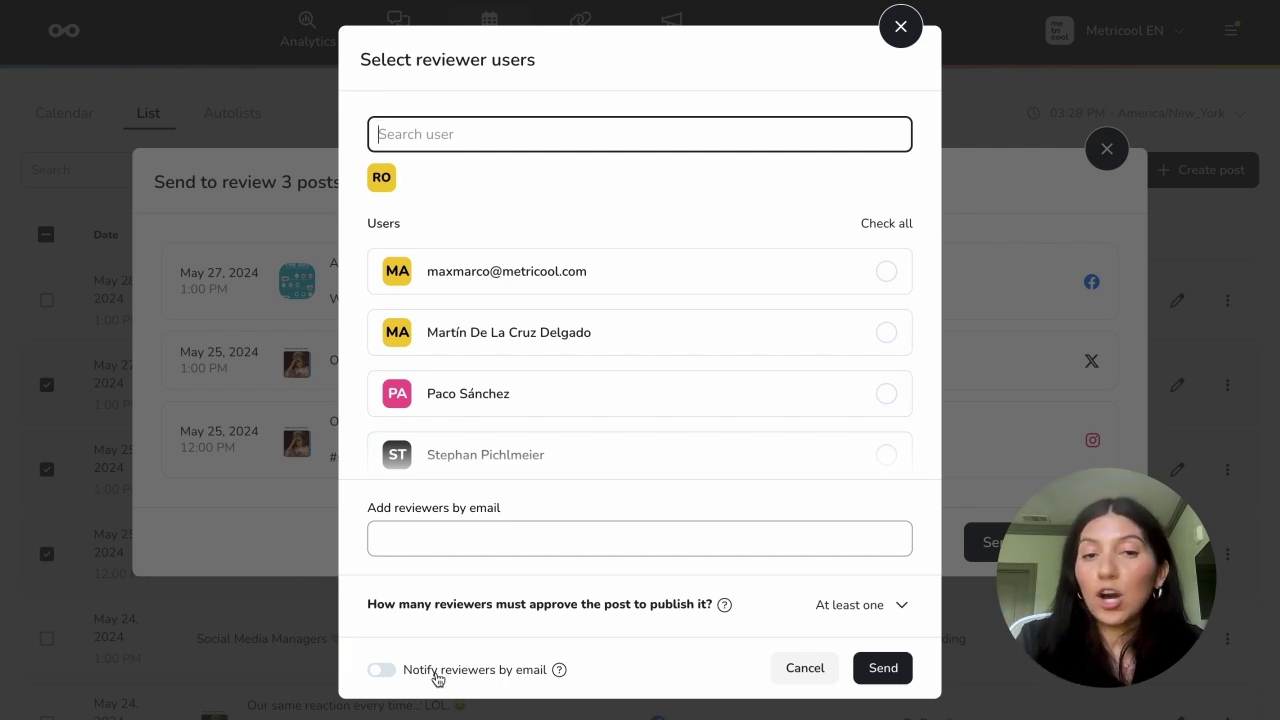
{"action": "left_click", "coordinate": [884, 672]}
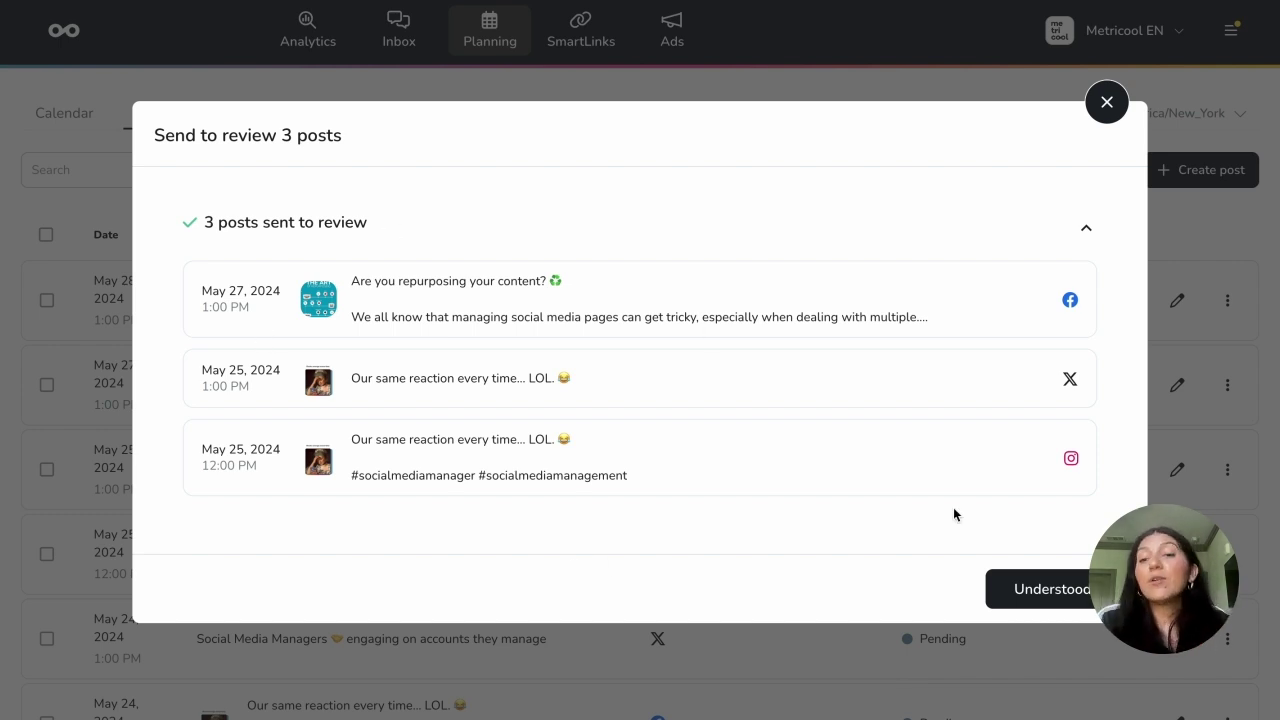
Step: Dismiss the confirmation and check the three posts now show Pending of approval
{"action": "left_click", "coordinate": [1035, 589]}
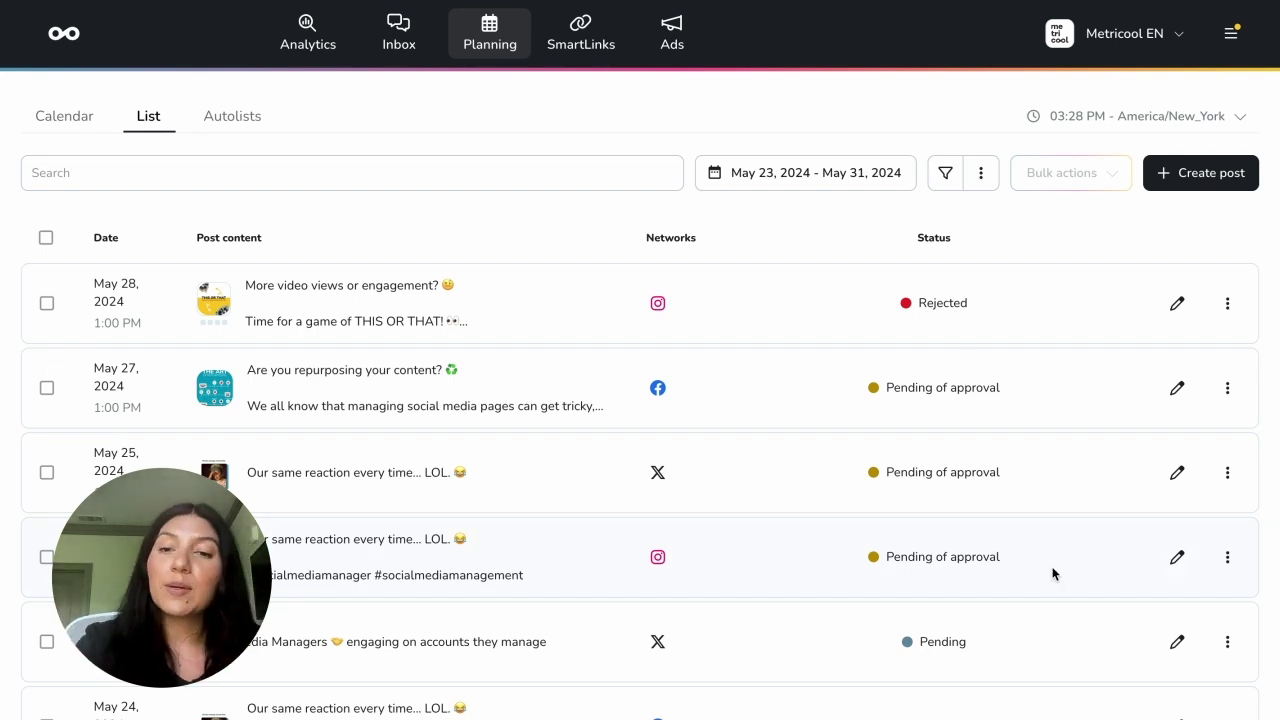
{"action": "mouse_move", "coordinate": [959, 513]}
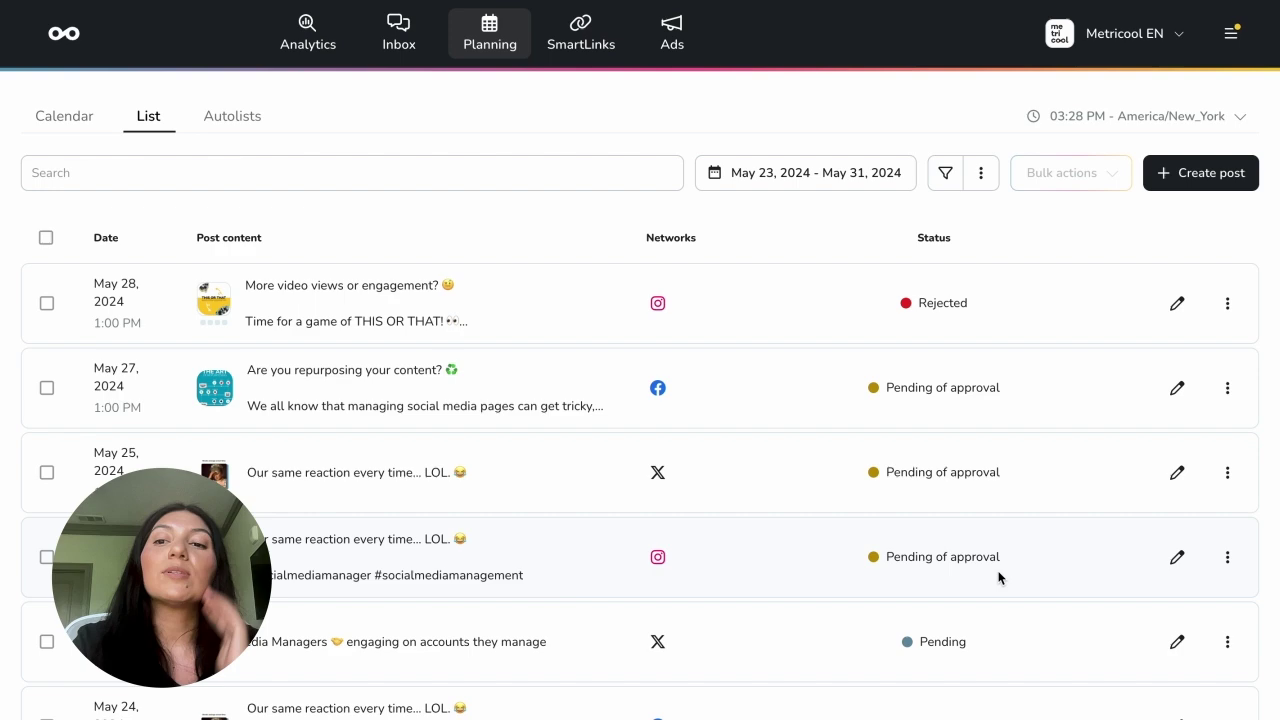
Step: Select the Coffee and More video views posts alongside the LinkedIn one and choose Bulk actions > Approve
{"action": "scroll", "coordinate": [437, 598], "scroll_direction": "down", "scroll_amount": 3}
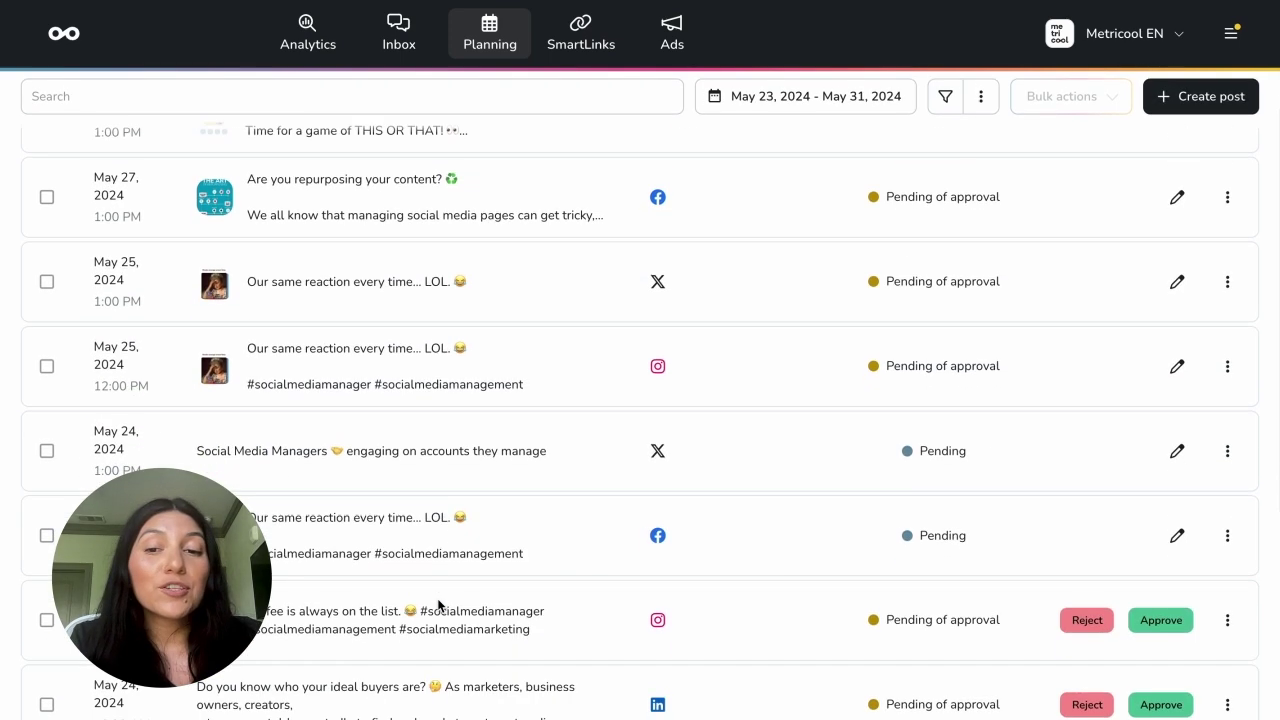
{"action": "scroll", "coordinate": [437, 605], "scroll_direction": "down", "scroll_amount": 4}
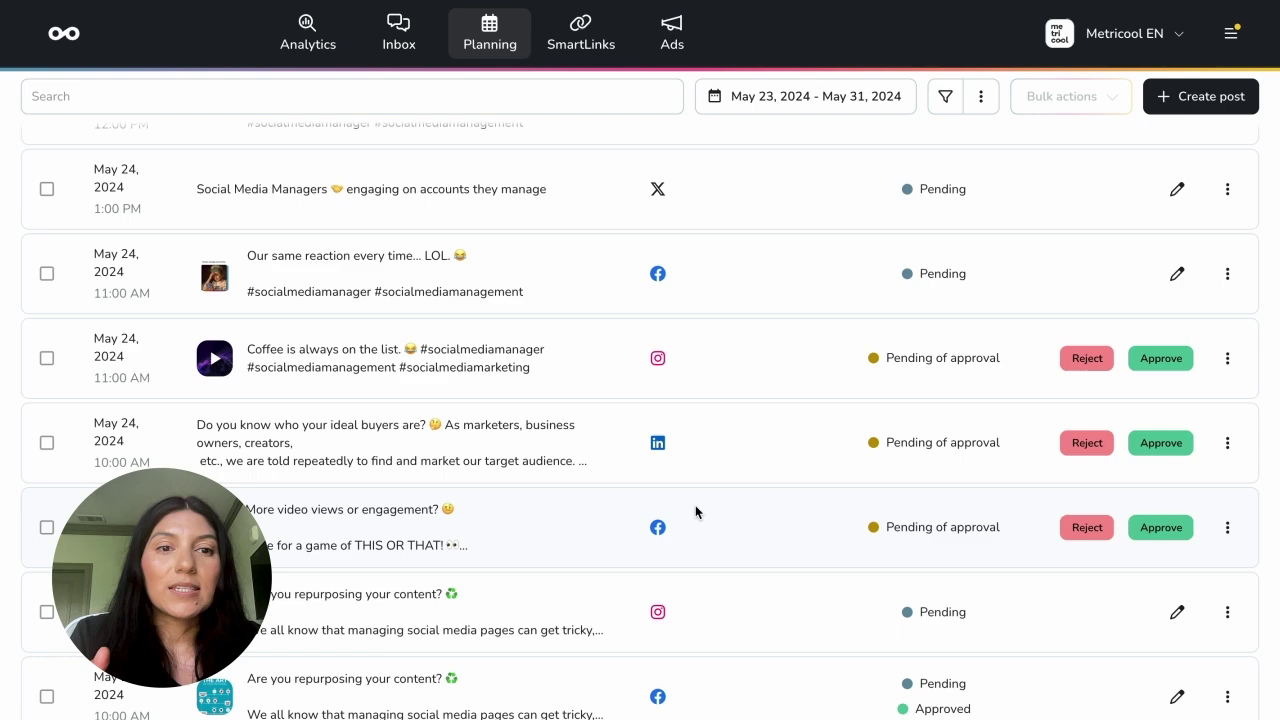
{"action": "left_click", "coordinate": [46, 358]}
{"action": "left_click", "coordinate": [46, 527]}
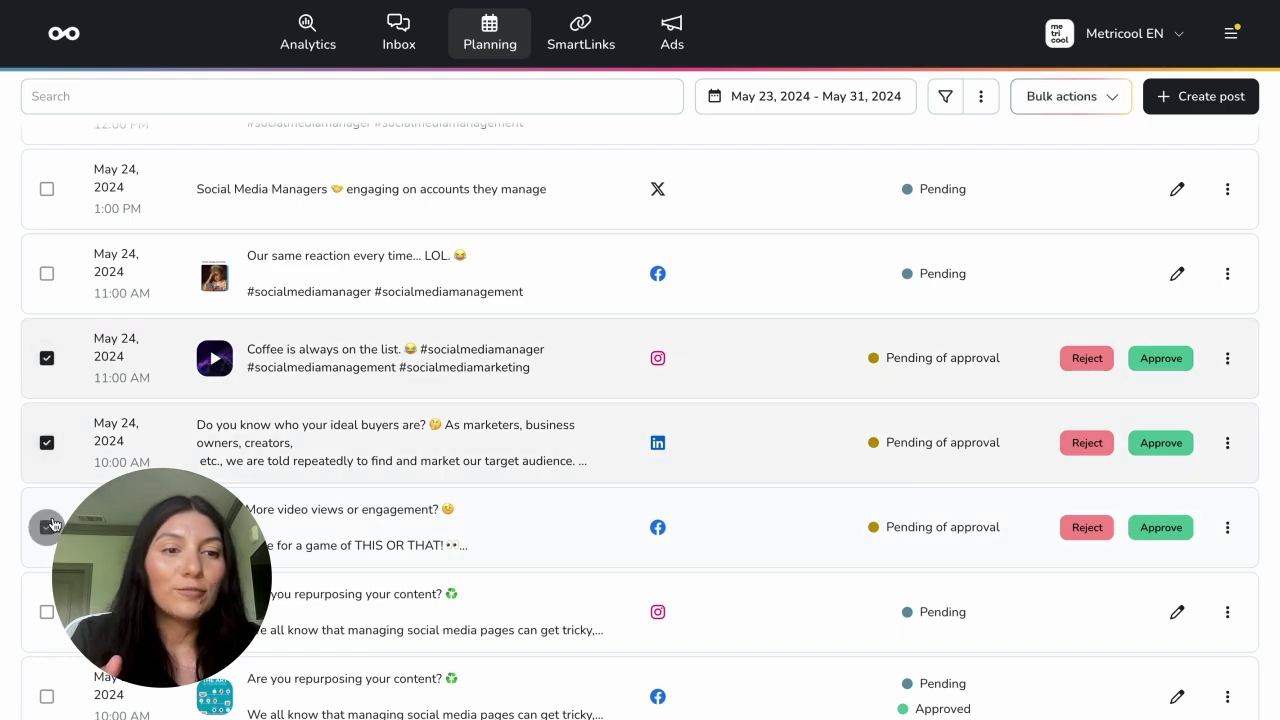
{"action": "left_click", "coordinate": [1080, 99]}
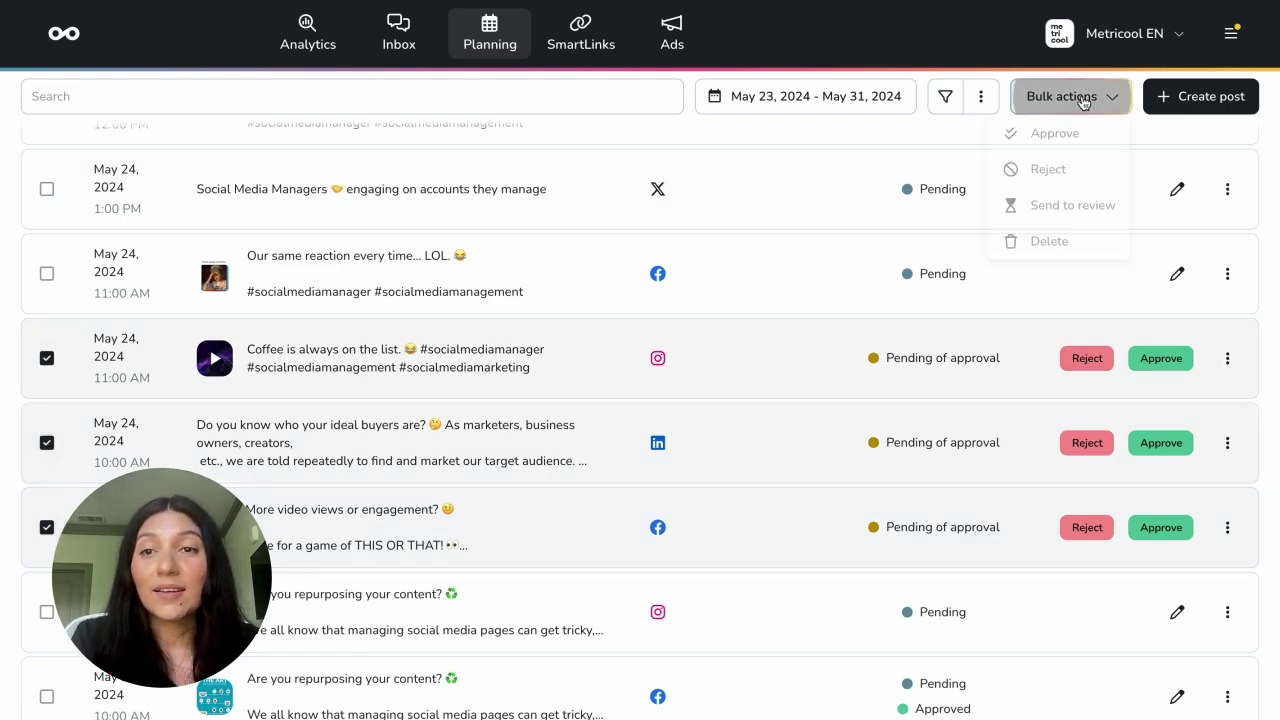
{"action": "left_click", "coordinate": [1054, 134]}
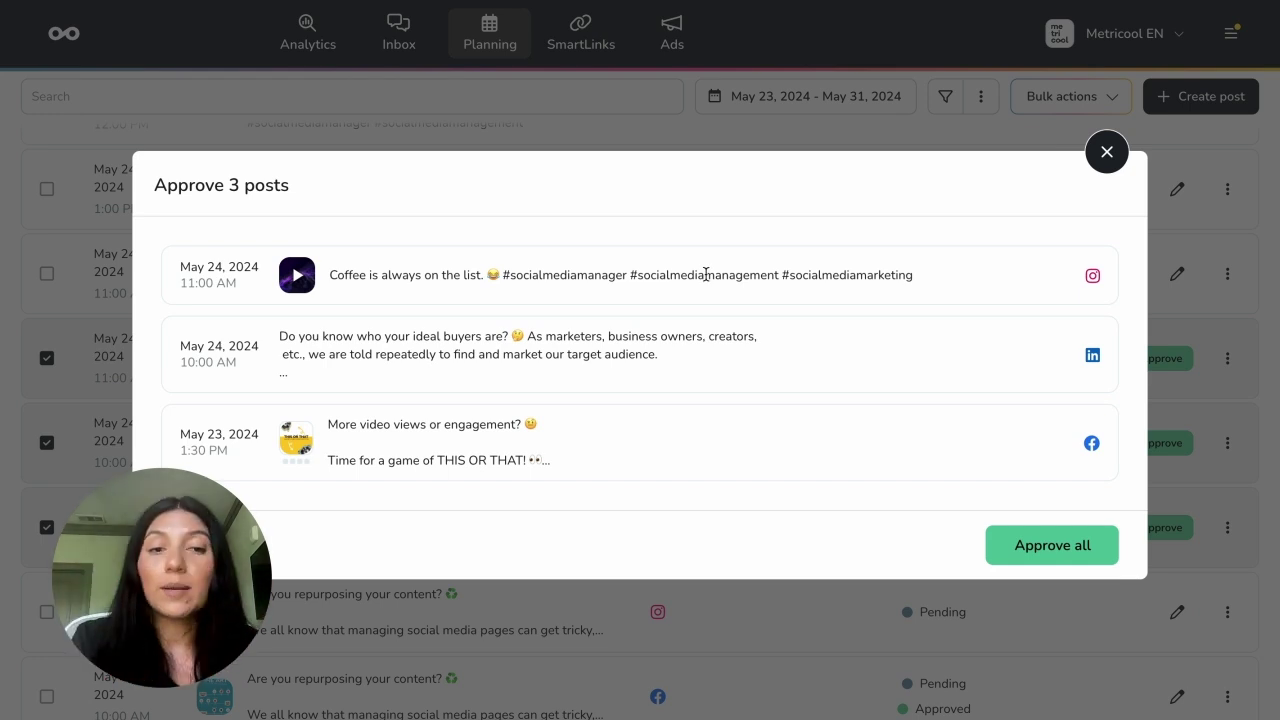
Step: Cancel the Approve and Reject all dialogs without acting, then untick the Coffee and ideal buyers posts
{"action": "left_click", "coordinate": [1099, 172]}
{"action": "left_click", "coordinate": [1066, 100]}
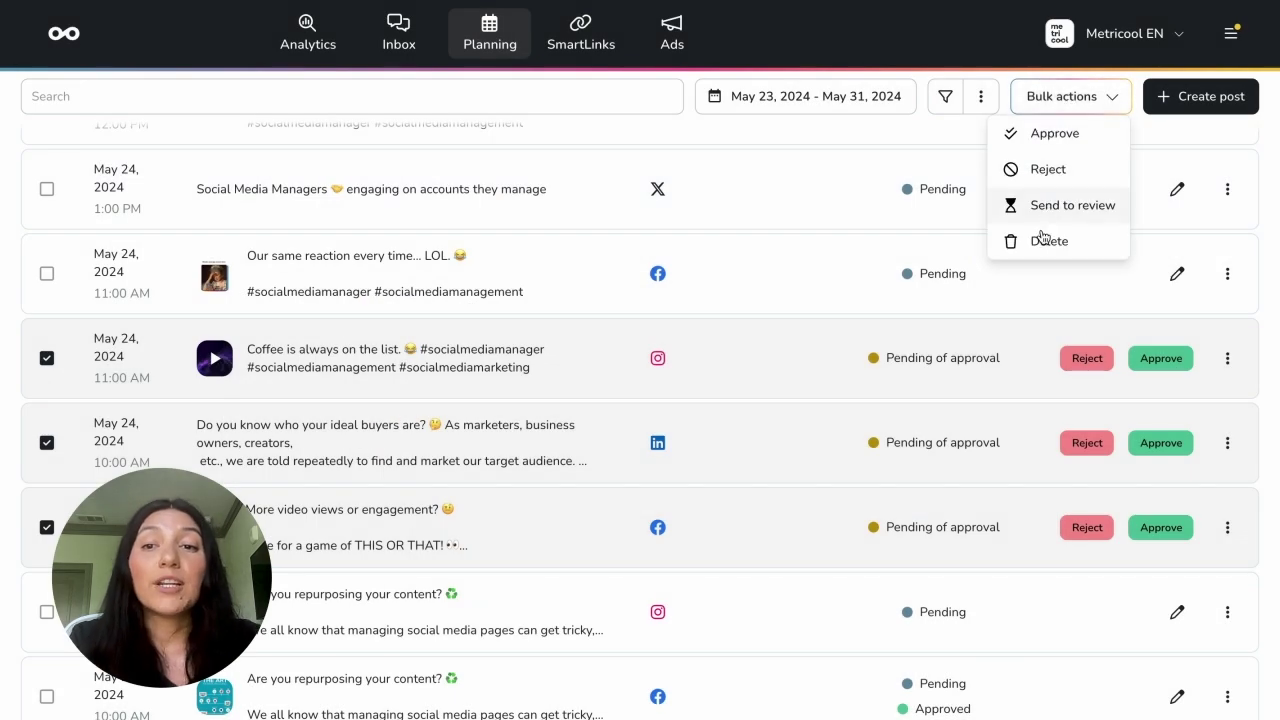
{"action": "left_click", "coordinate": [1046, 170]}
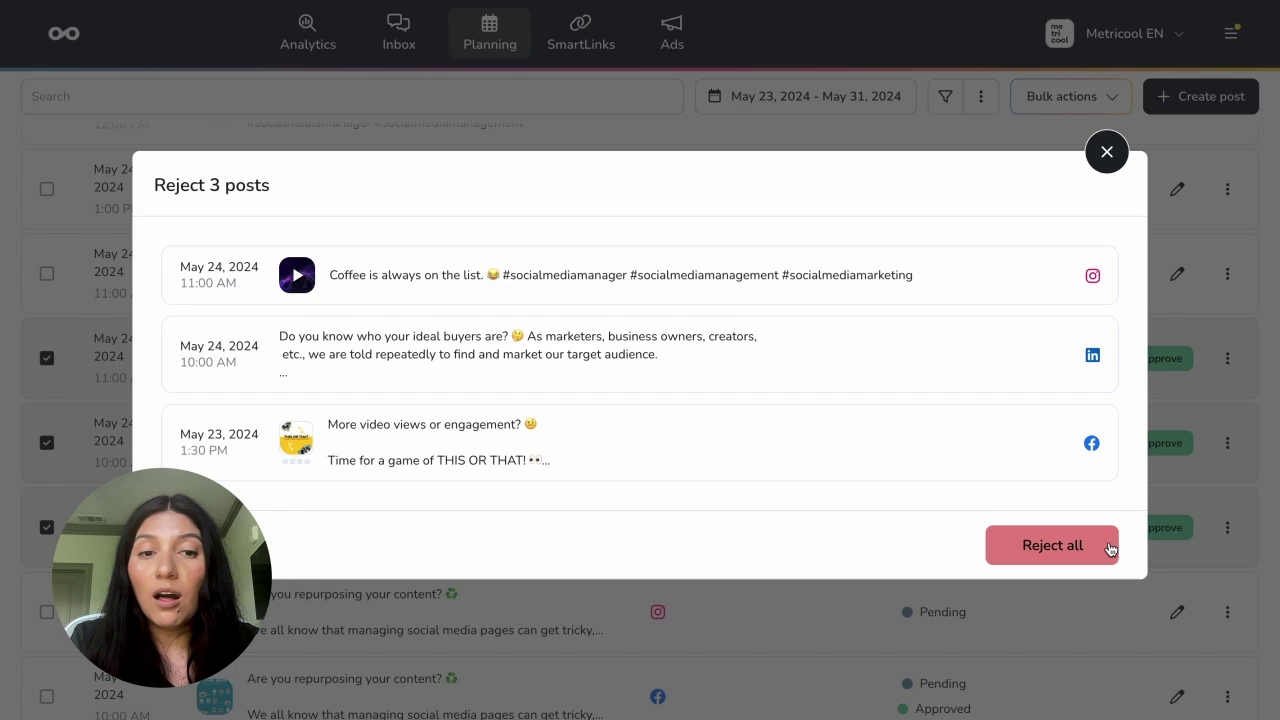
{"action": "left_click", "coordinate": [1057, 545]}
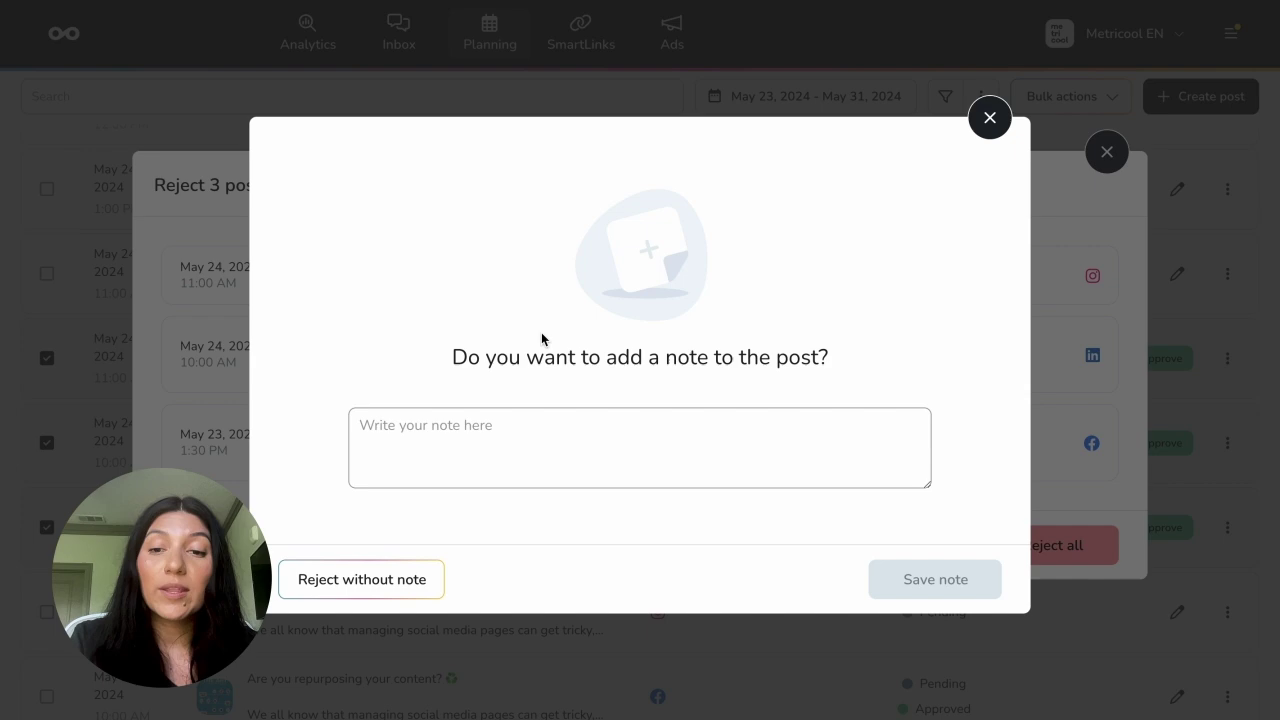
{"action": "left_click", "coordinate": [989, 117]}
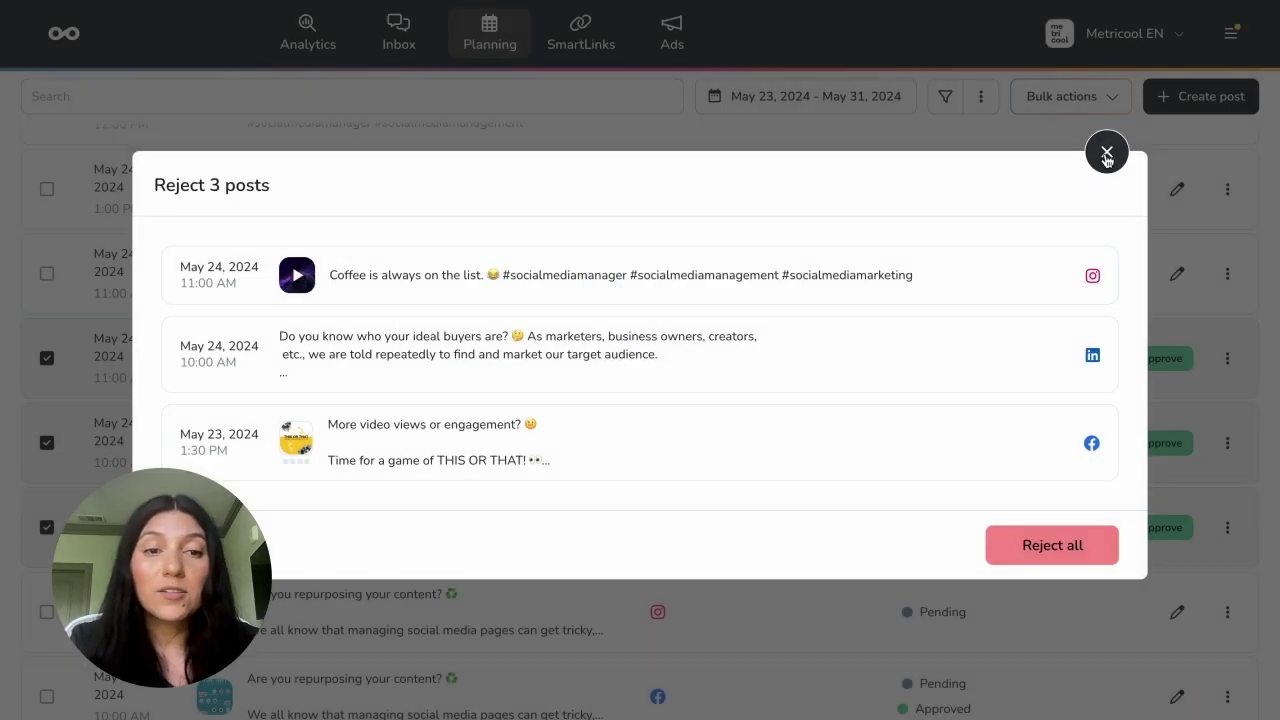
{"action": "left_click", "coordinate": [1106, 155]}
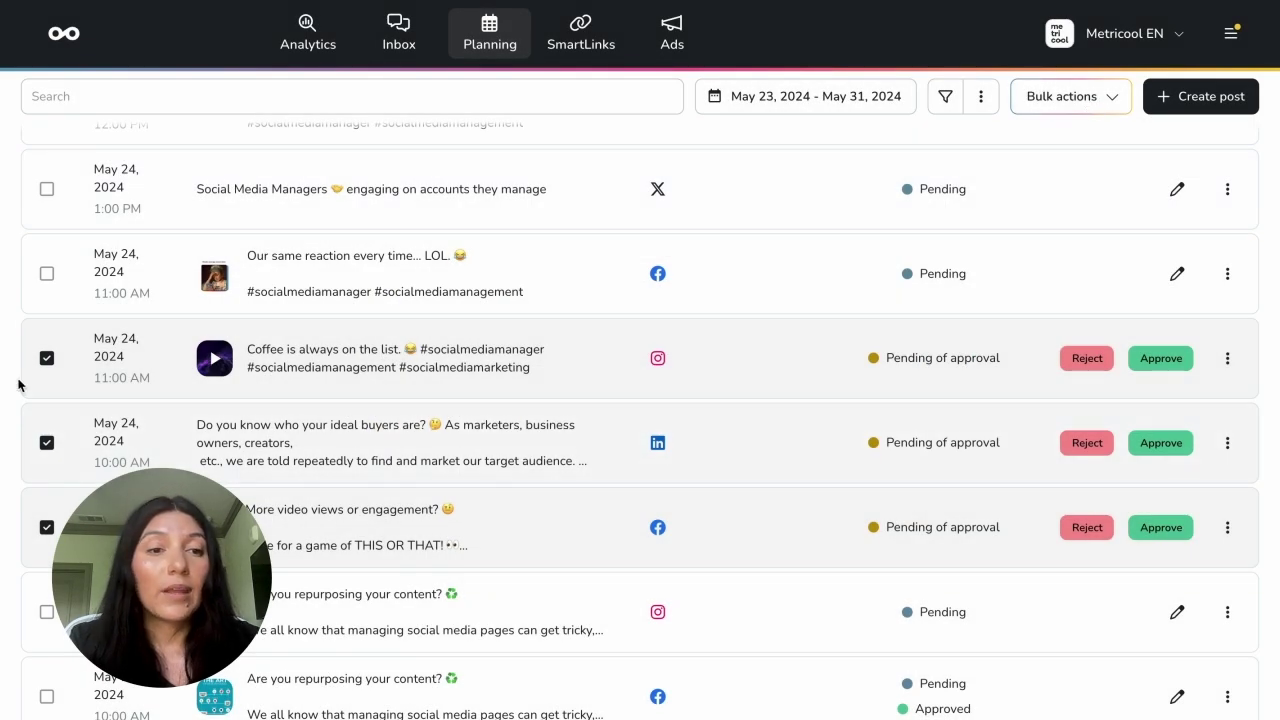
{"action": "left_click", "coordinate": [46, 357]}
{"action": "left_click", "coordinate": [46, 442]}
{"action": "left_click", "coordinate": [46, 527]}
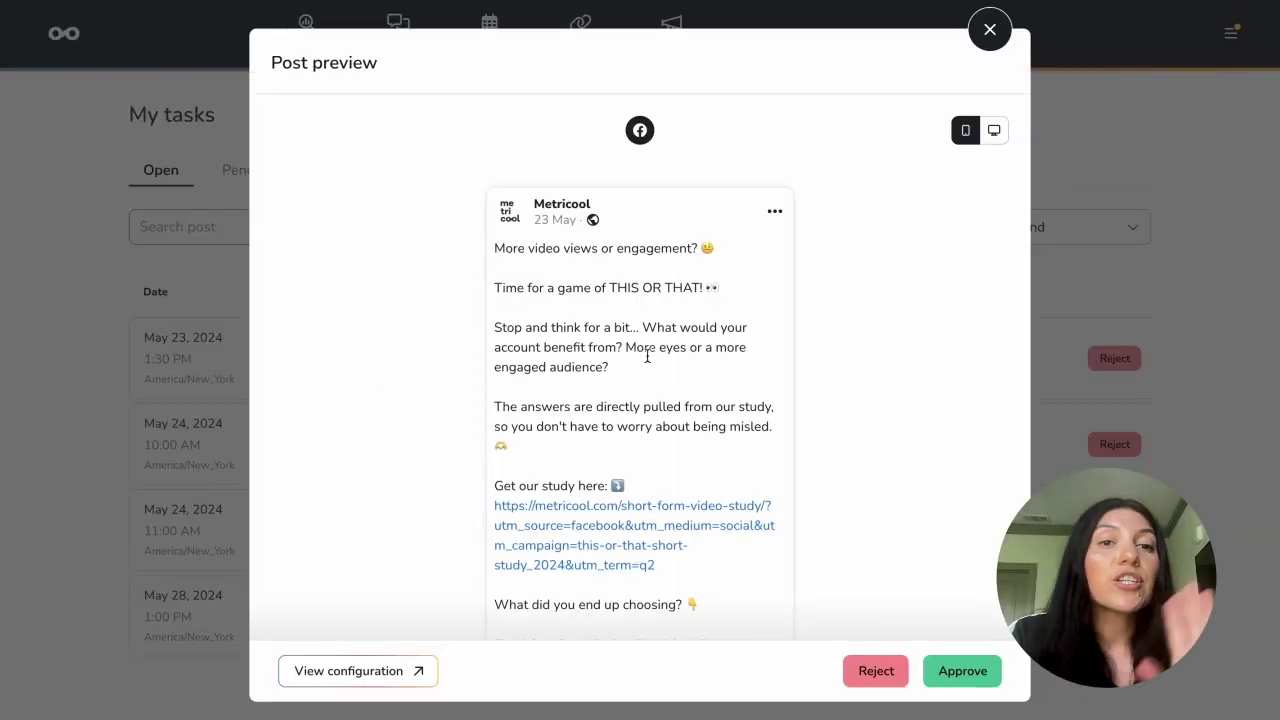
{"action": "scroll", "coordinate": [647, 355], "scroll_direction": "down", "scroll_amount": 6}
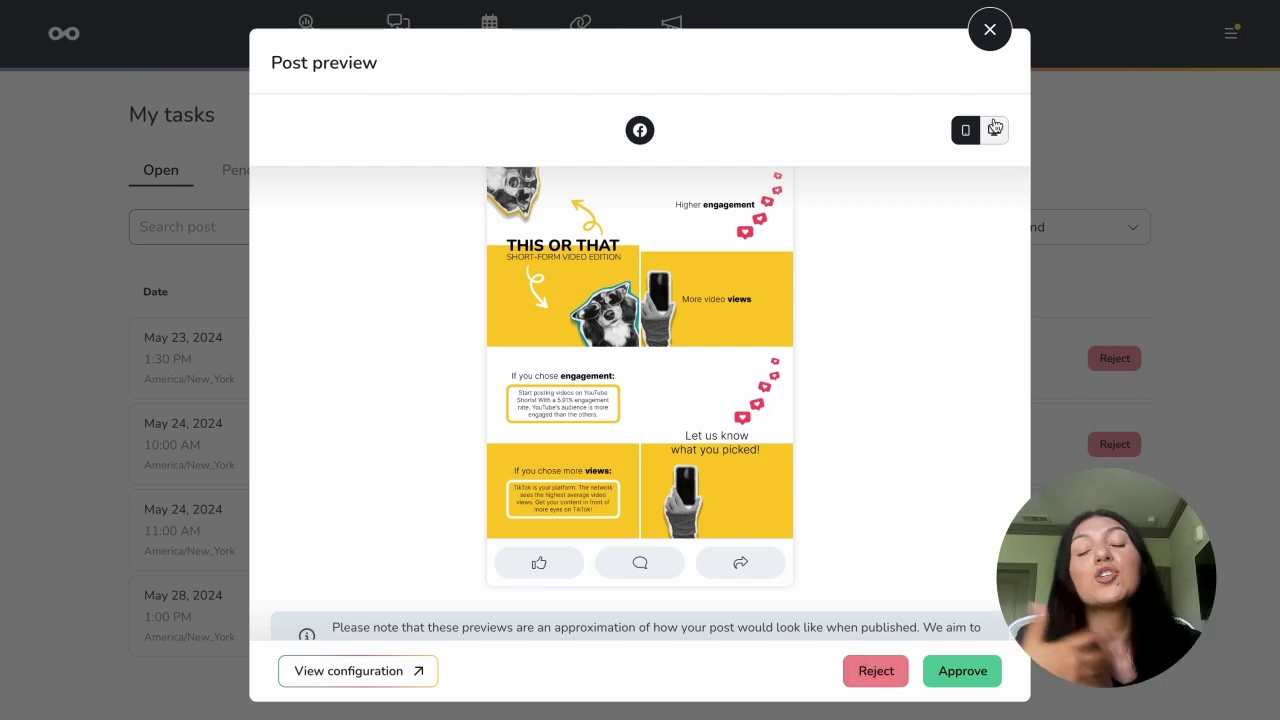
{"action": "left_click", "coordinate": [989, 46]}
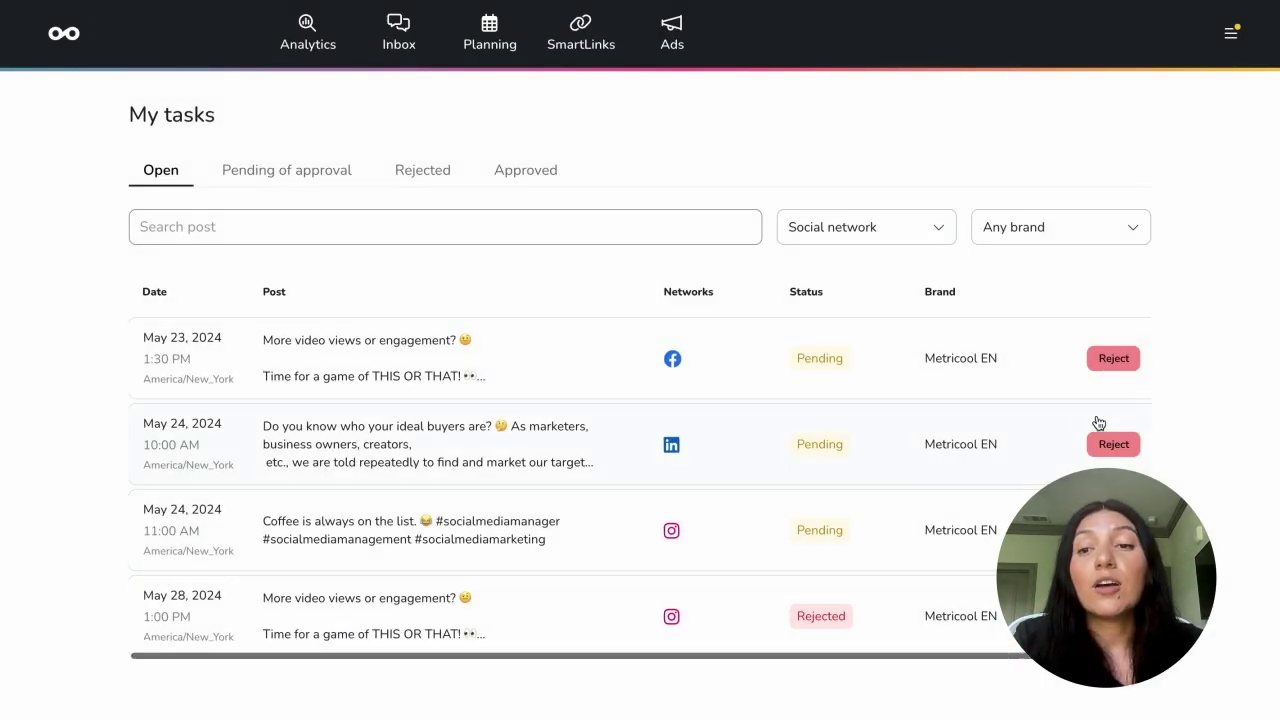
{"action": "scroll", "coordinate": [1094, 423], "scroll_direction": "right", "scroll_amount": 2}
{"action": "scroll", "coordinate": [846, 403], "scroll_direction": "left", "scroll_amount": 2}
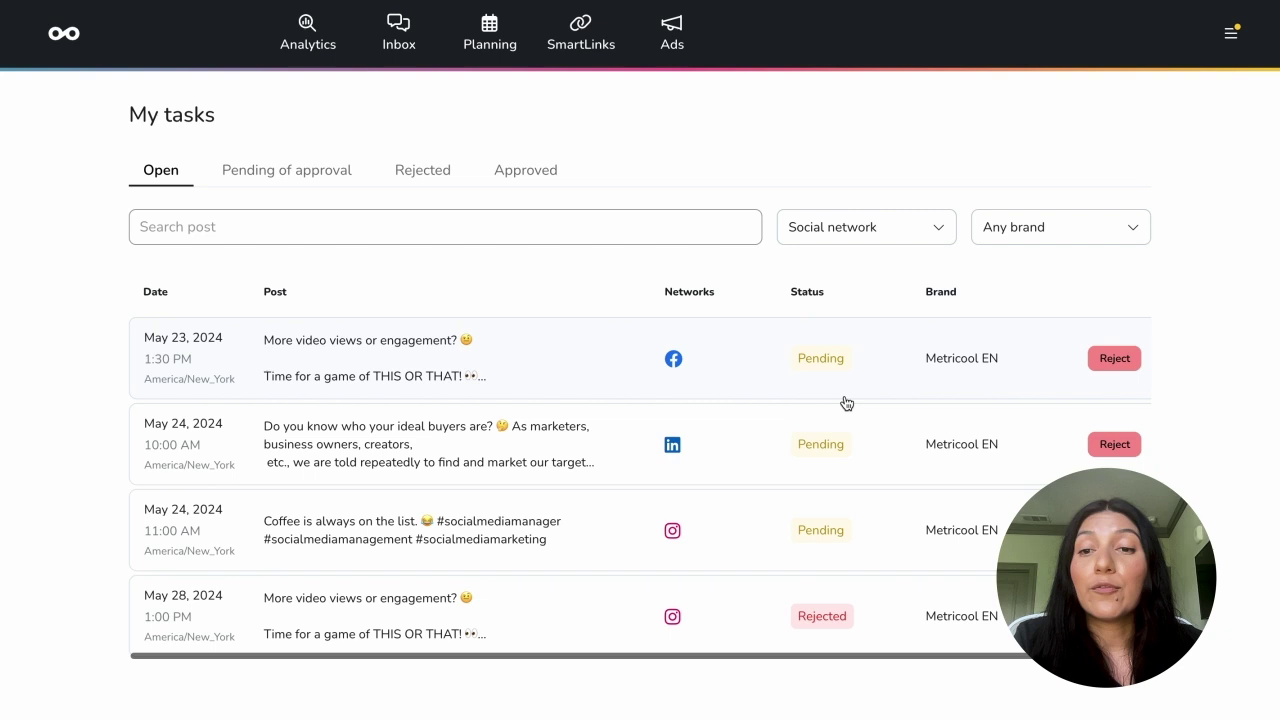
{"action": "scroll", "coordinate": [880, 402], "scroll_direction": "right", "scroll_amount": 2}
{"action": "scroll", "coordinate": [887, 433], "scroll_direction": "left", "scroll_amount": 2}
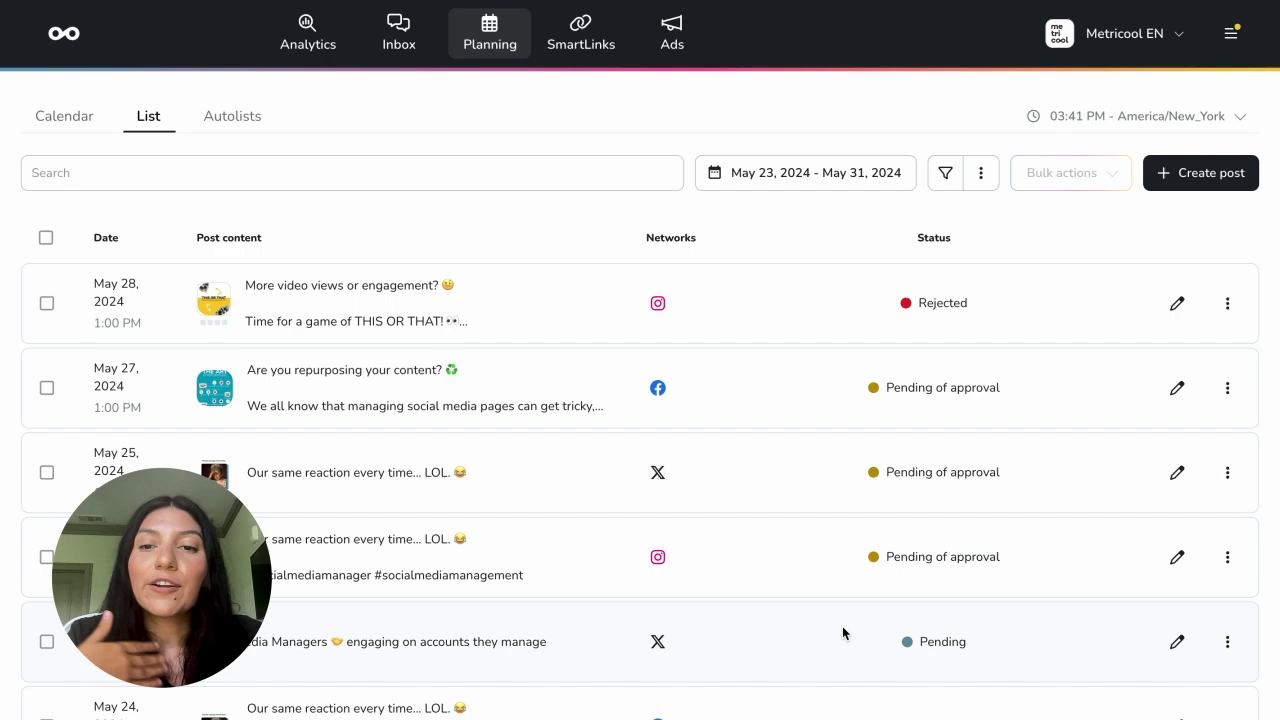
Step: Bulk-approve the Coffee, ideal buyers and video views posts with Approve all
{"action": "scroll", "coordinate": [842, 628], "scroll_direction": "down", "scroll_amount": 3}
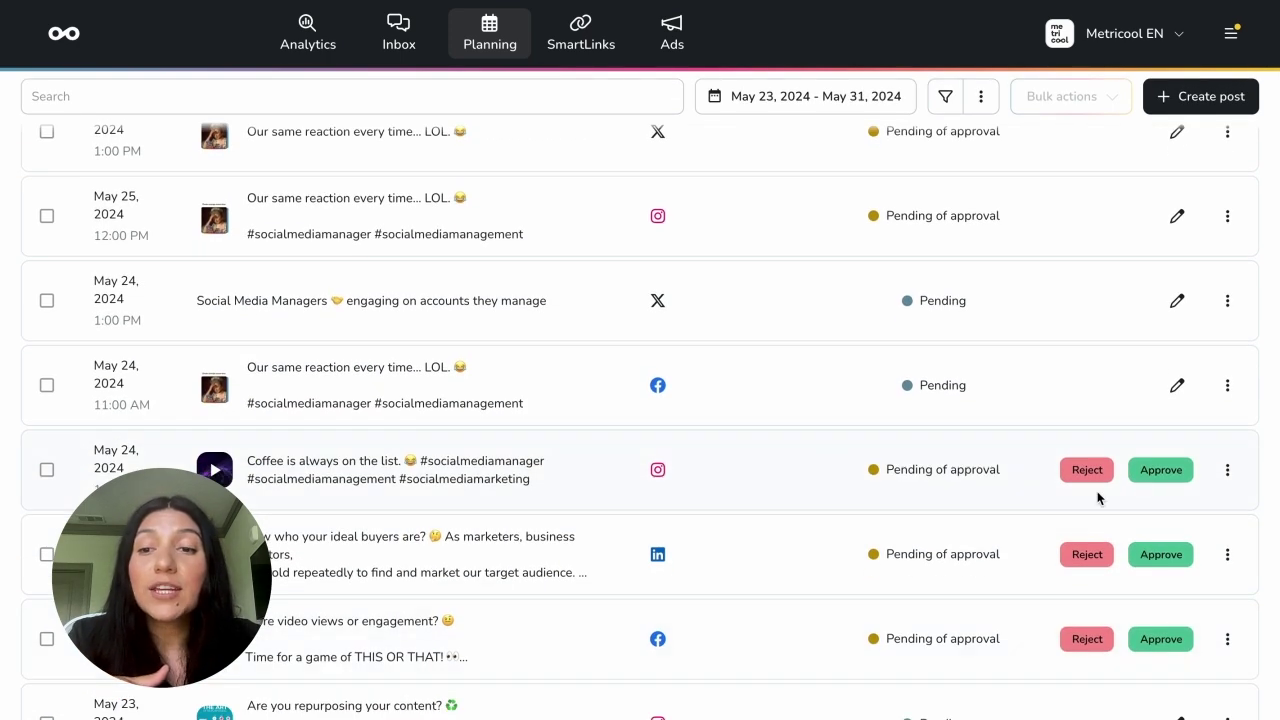
{"action": "scroll", "coordinate": [1026, 574], "scroll_direction": "down", "scroll_amount": 1}
{"action": "left_click", "coordinate": [46, 343]}
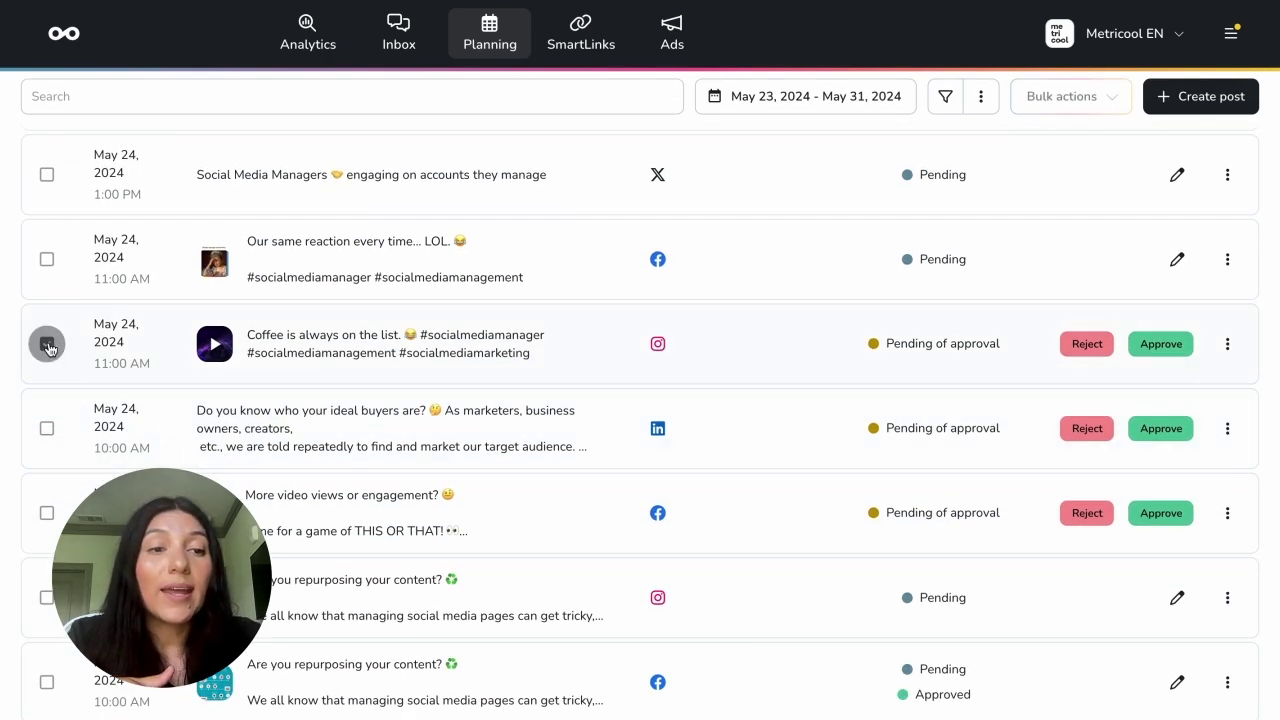
{"action": "left_click", "coordinate": [46, 428]}
{"action": "left_click", "coordinate": [46, 512]}
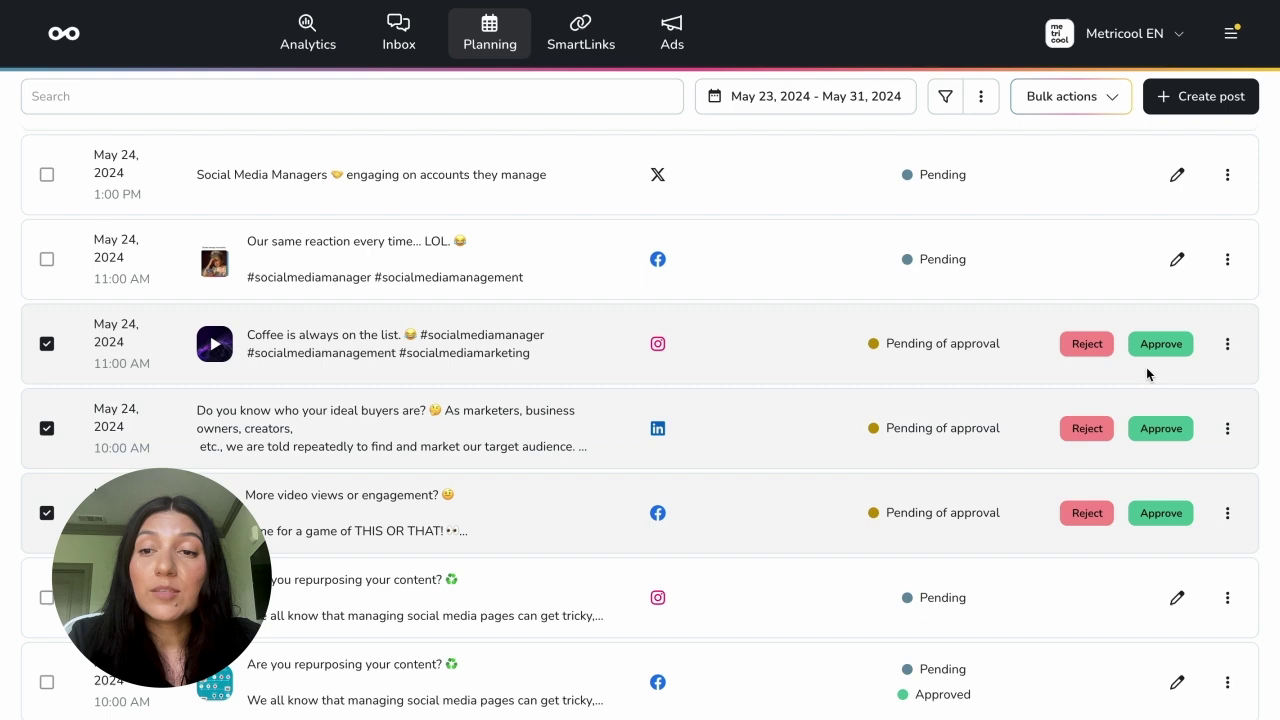
{"action": "left_click", "coordinate": [1065, 96]}
{"action": "left_click", "coordinate": [1073, 146]}
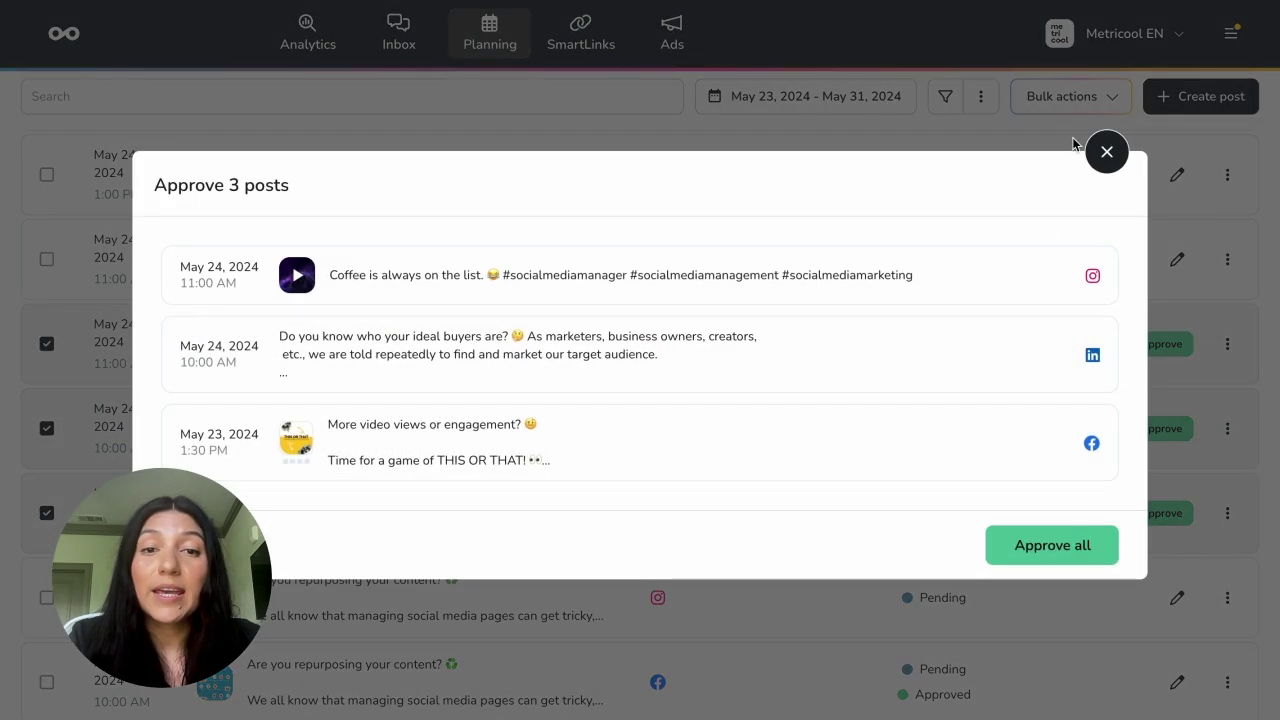
{"action": "left_click", "coordinate": [1065, 541]}
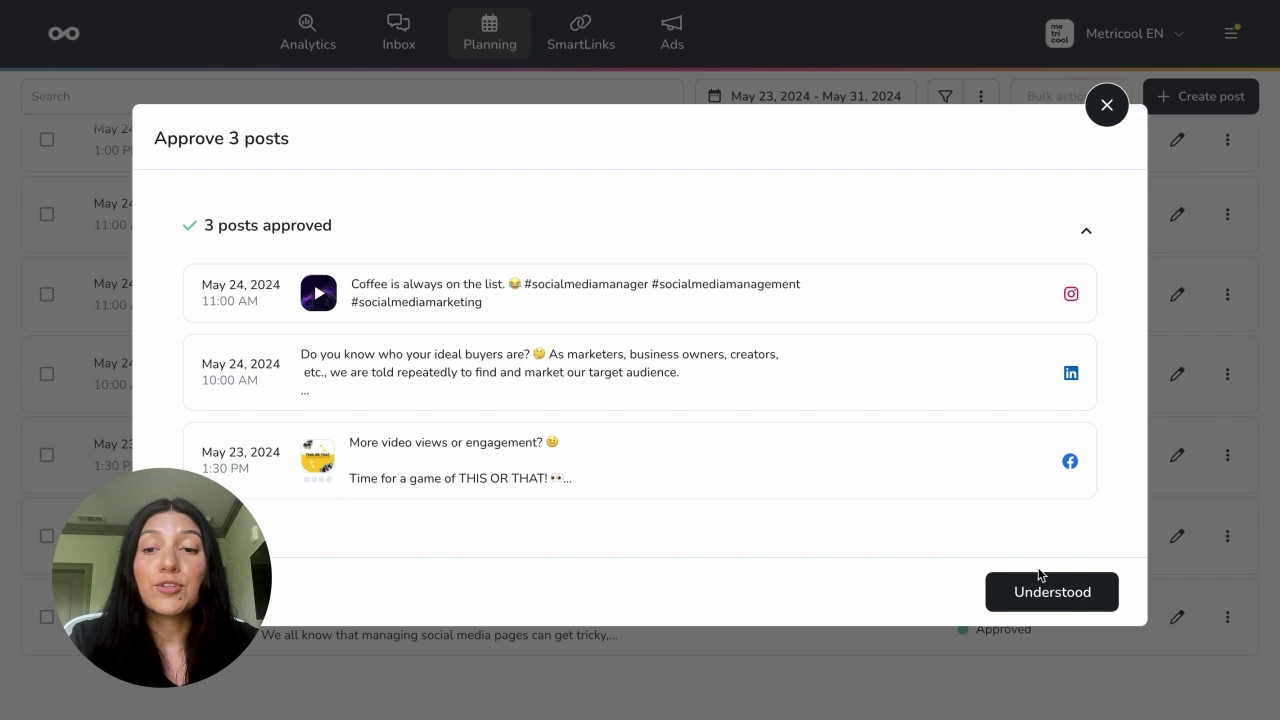
{"action": "left_click", "coordinate": [1040, 600]}
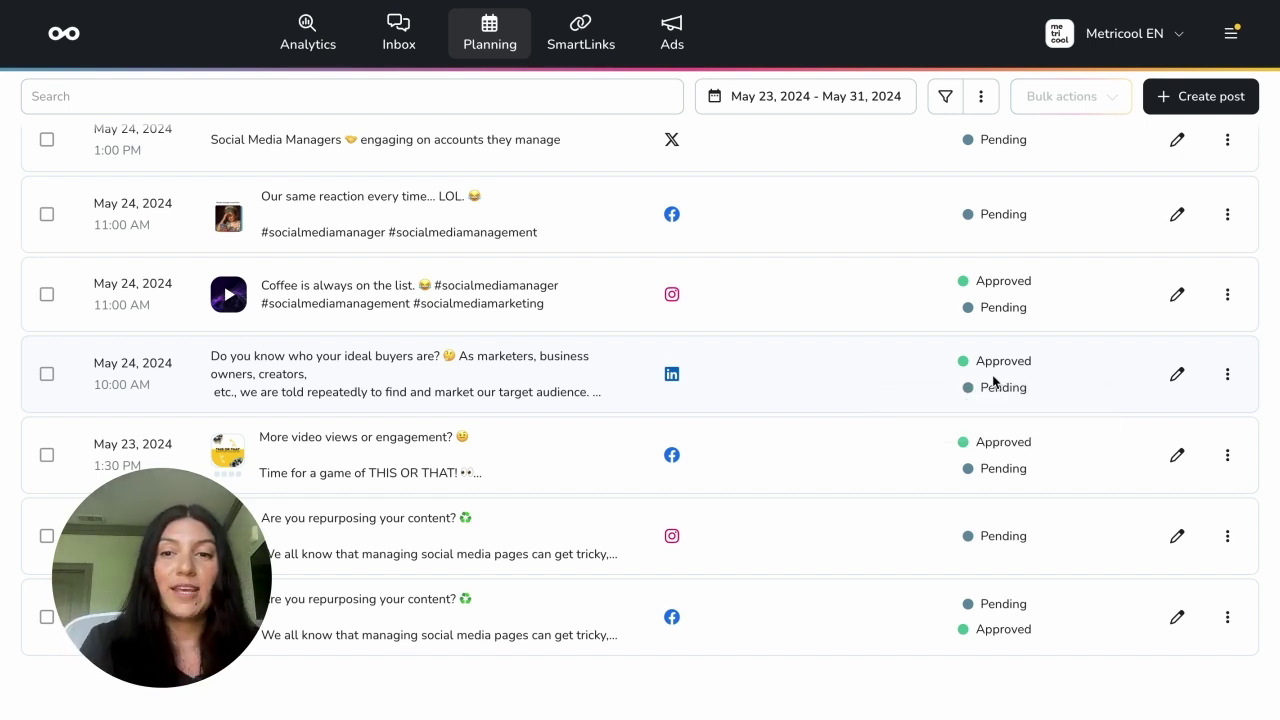
{"action": "left_click", "coordinate": [1244, 29]}
Step: Go to My tasks, preview the rejected May 28 Instagram post, then close the preview
{"action": "left_click", "coordinate": [1150, 295]}
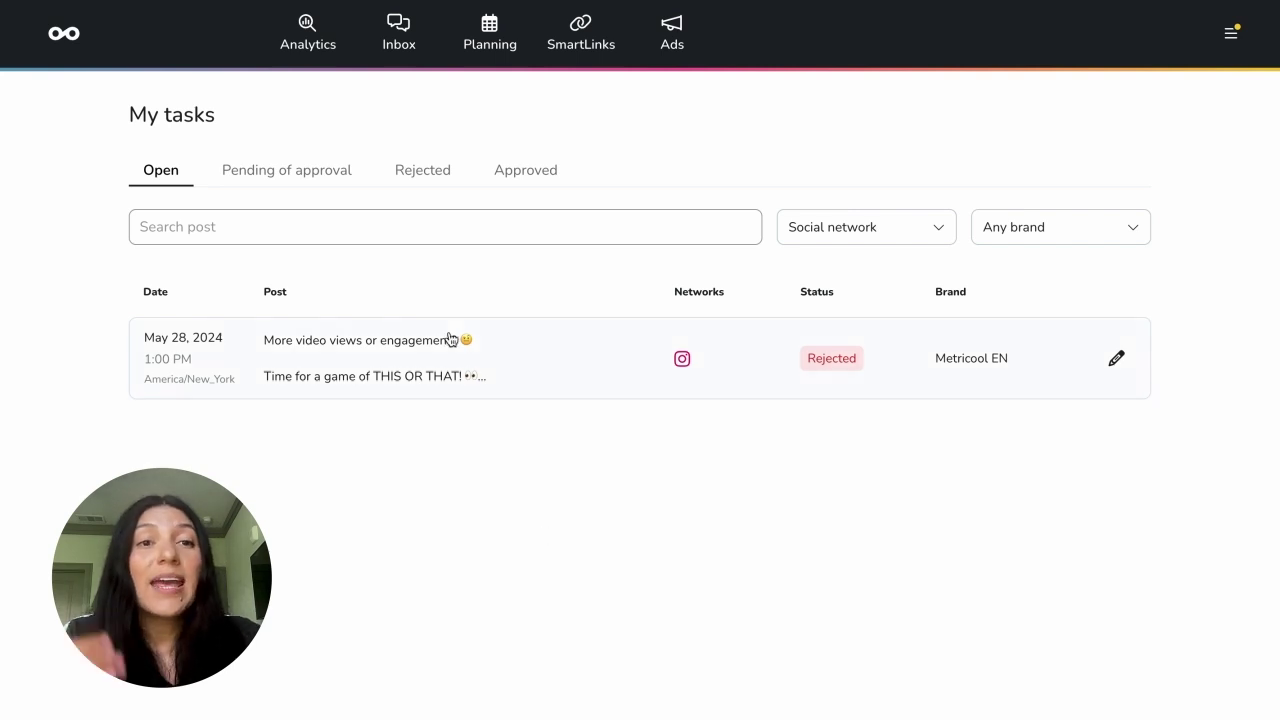
{"action": "left_click", "coordinate": [495, 358]}
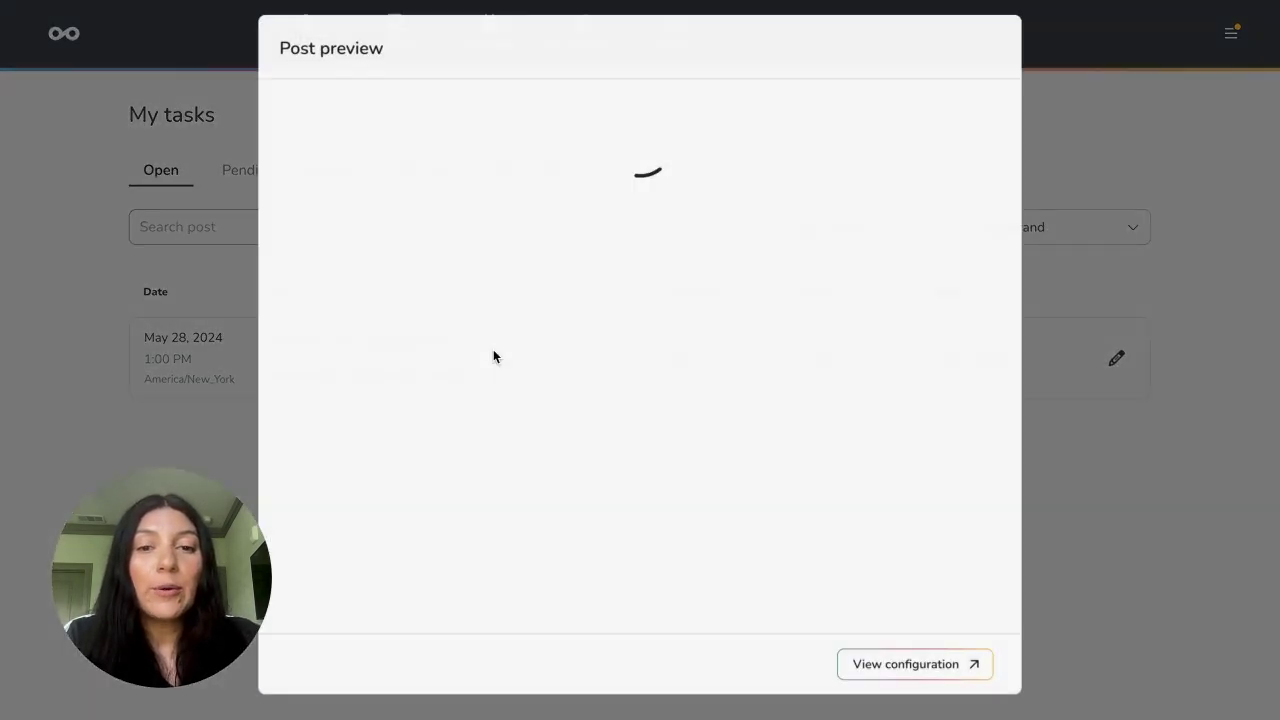
{"action": "scroll", "coordinate": [484, 484], "scroll_direction": "down", "scroll_amount": 5}
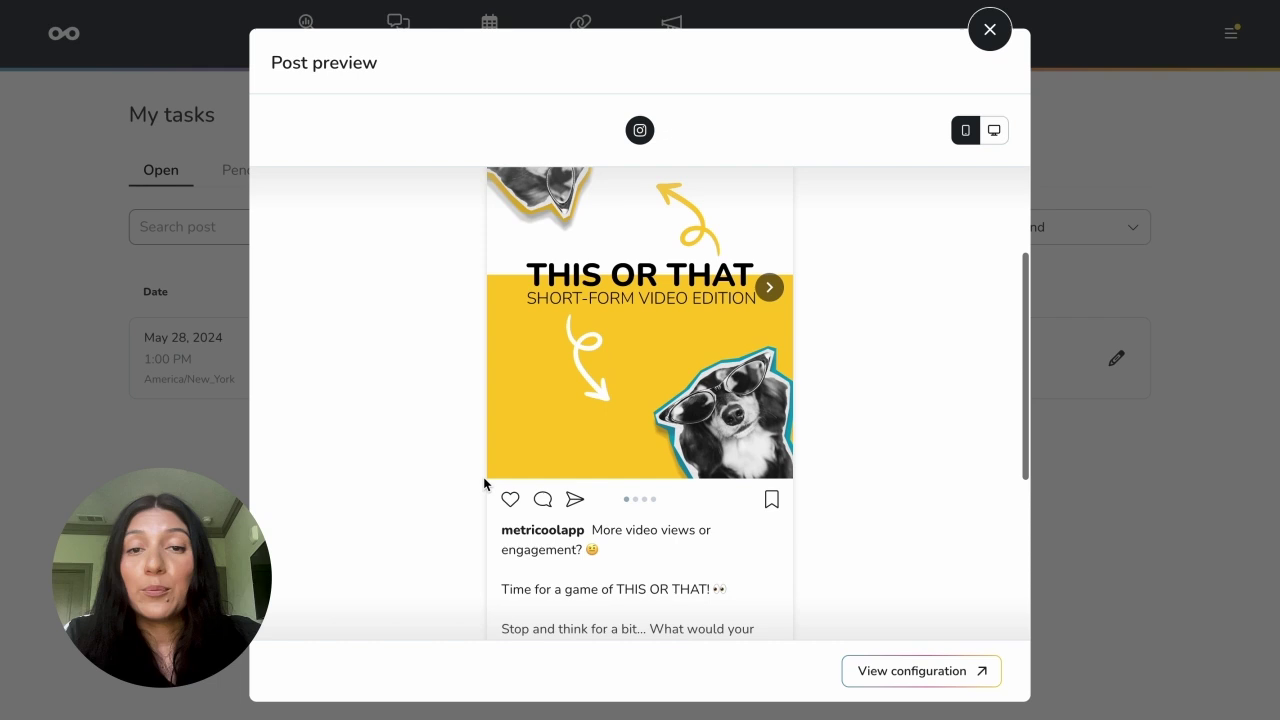
{"action": "scroll", "coordinate": [484, 484], "scroll_direction": "up", "scroll_amount": 5}
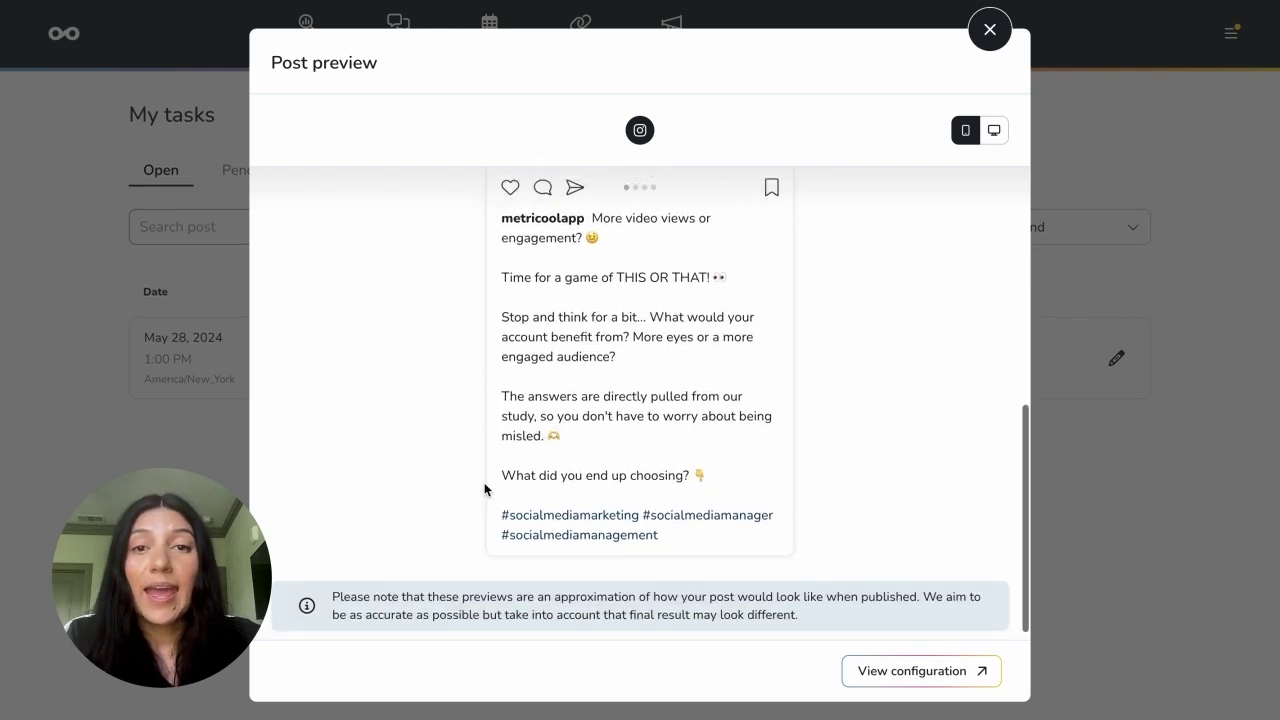
{"action": "scroll", "coordinate": [551, 428], "scroll_direction": "up", "scroll_amount": 5}
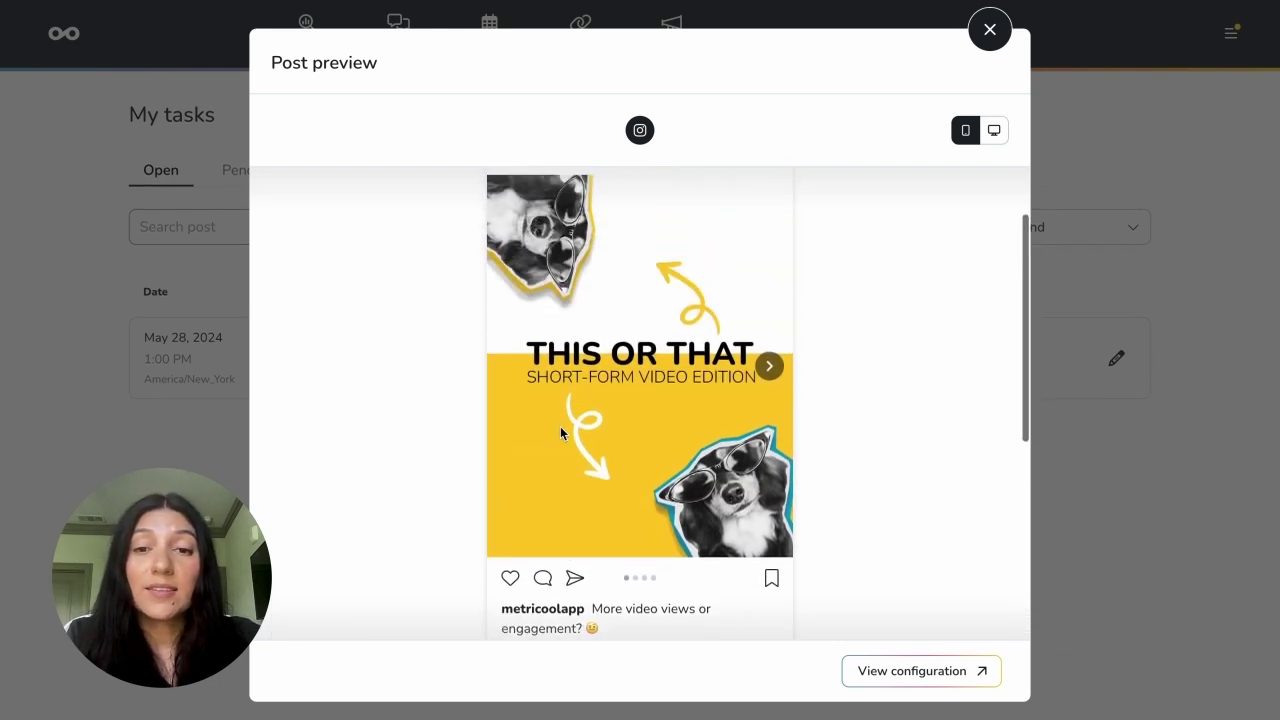
{"action": "left_click", "coordinate": [989, 30]}
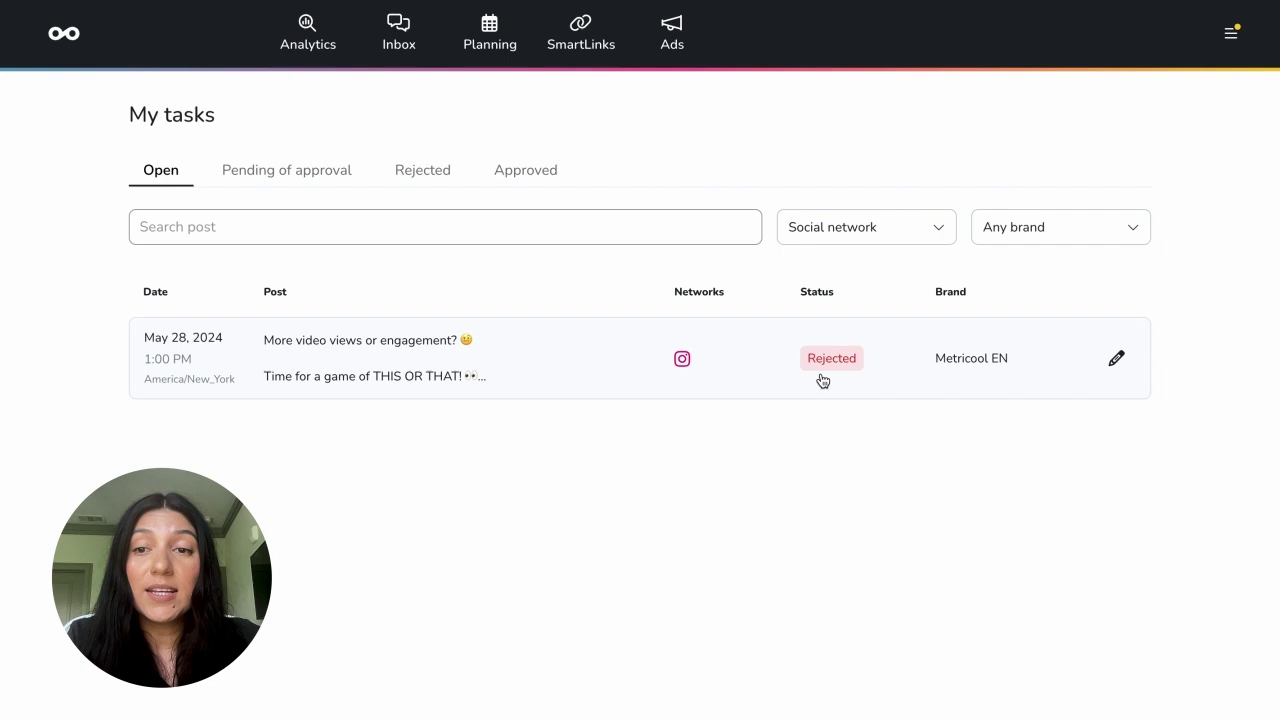
Step: Open the rejected May 28 Instagram post's notes showing the CTA request, and place the cursor after the caption
{"action": "mouse_move", "coordinate": [836, 365]}
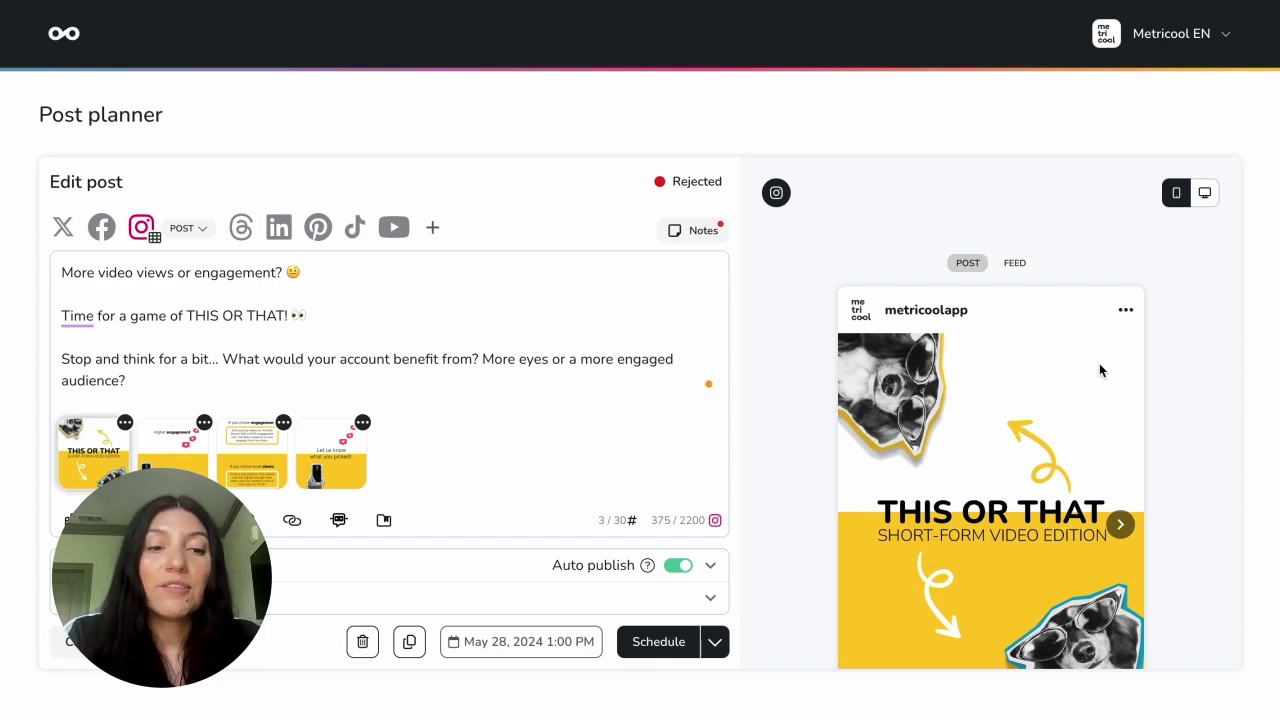
{"action": "scroll", "coordinate": [891, 480], "scroll_direction": "down", "scroll_amount": 4}
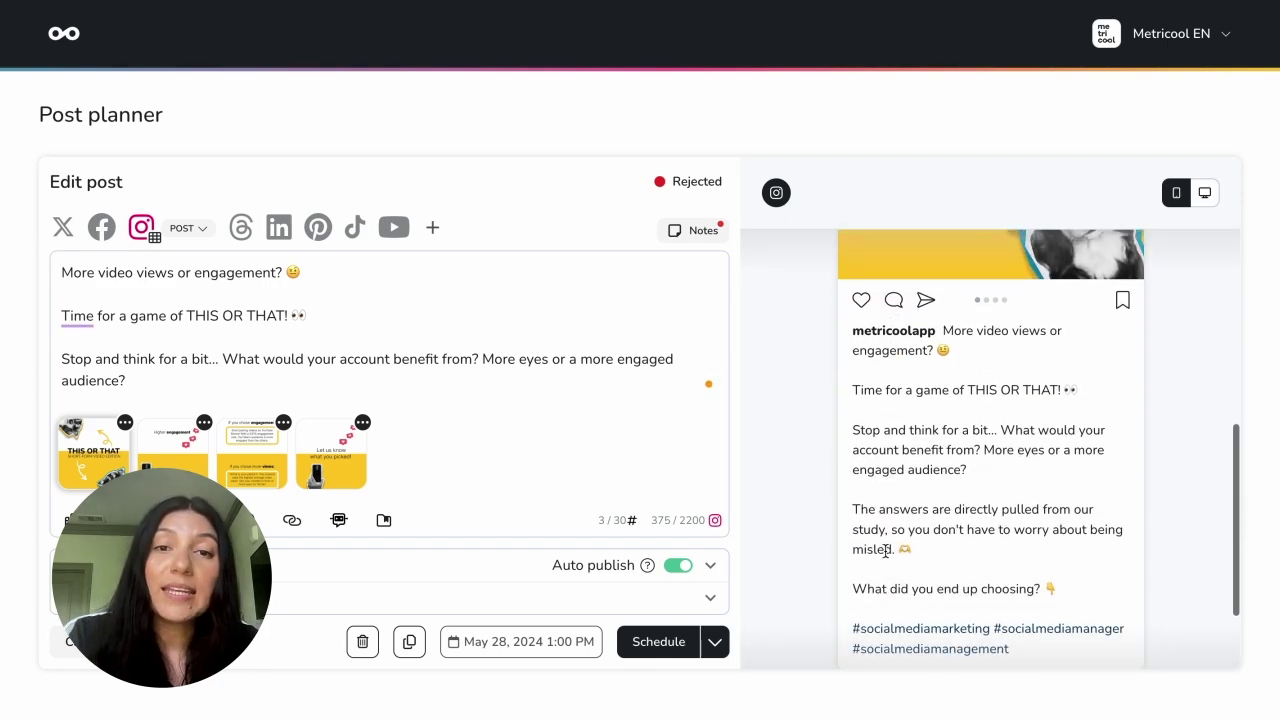
{"action": "left_click", "coordinate": [688, 231]}
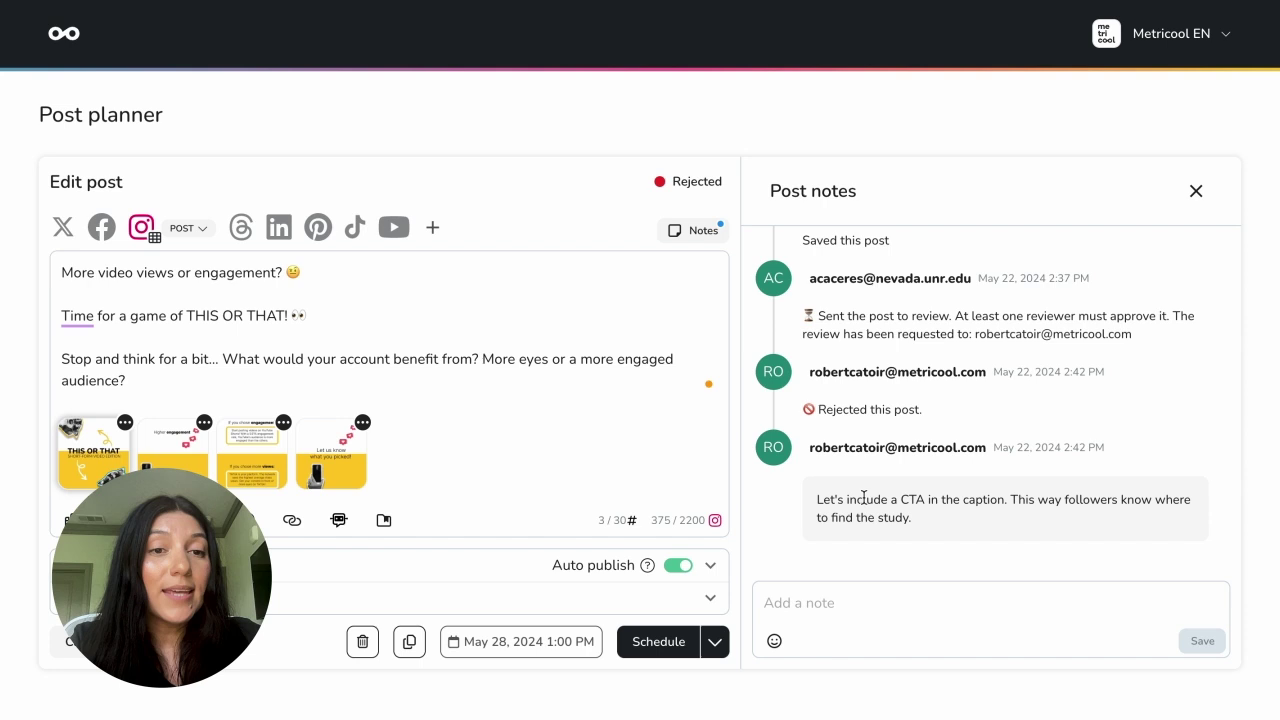
{"action": "scroll", "coordinate": [337, 361], "scroll_direction": "down", "scroll_amount": 3}
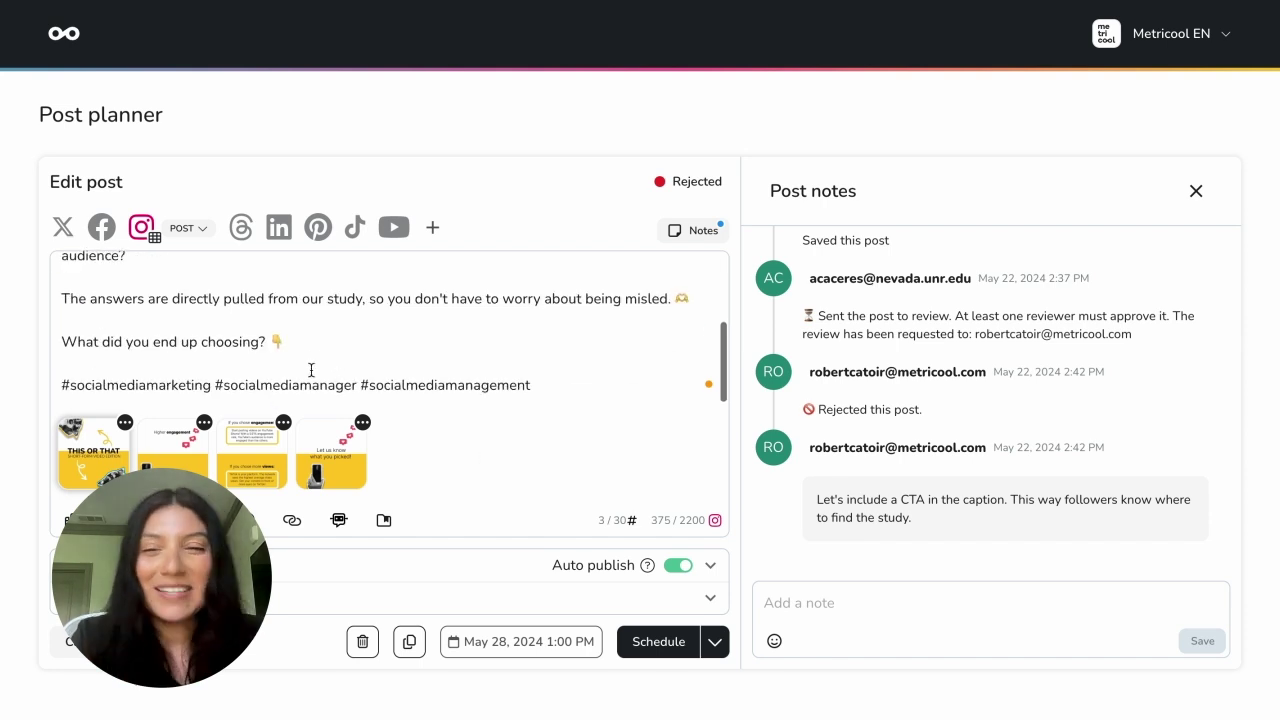
{"action": "left_click", "coordinate": [300, 344]}
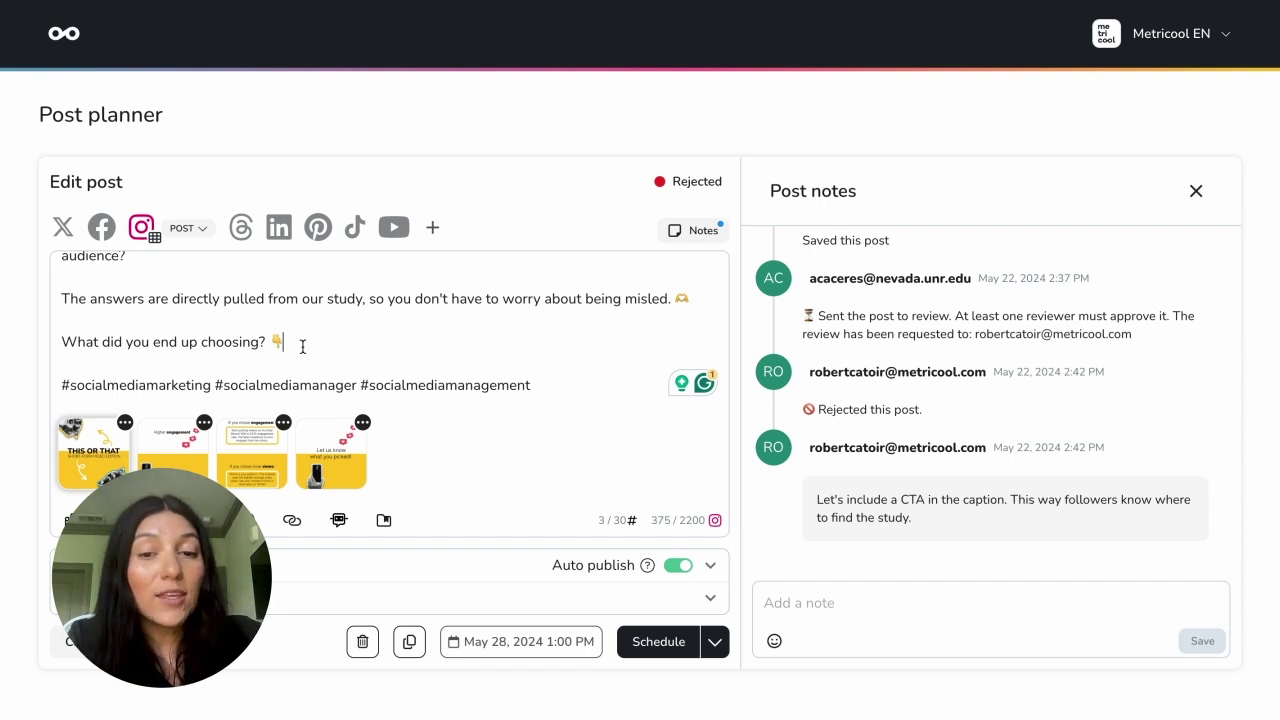
{"action": "left_click", "coordinate": [714, 641]}
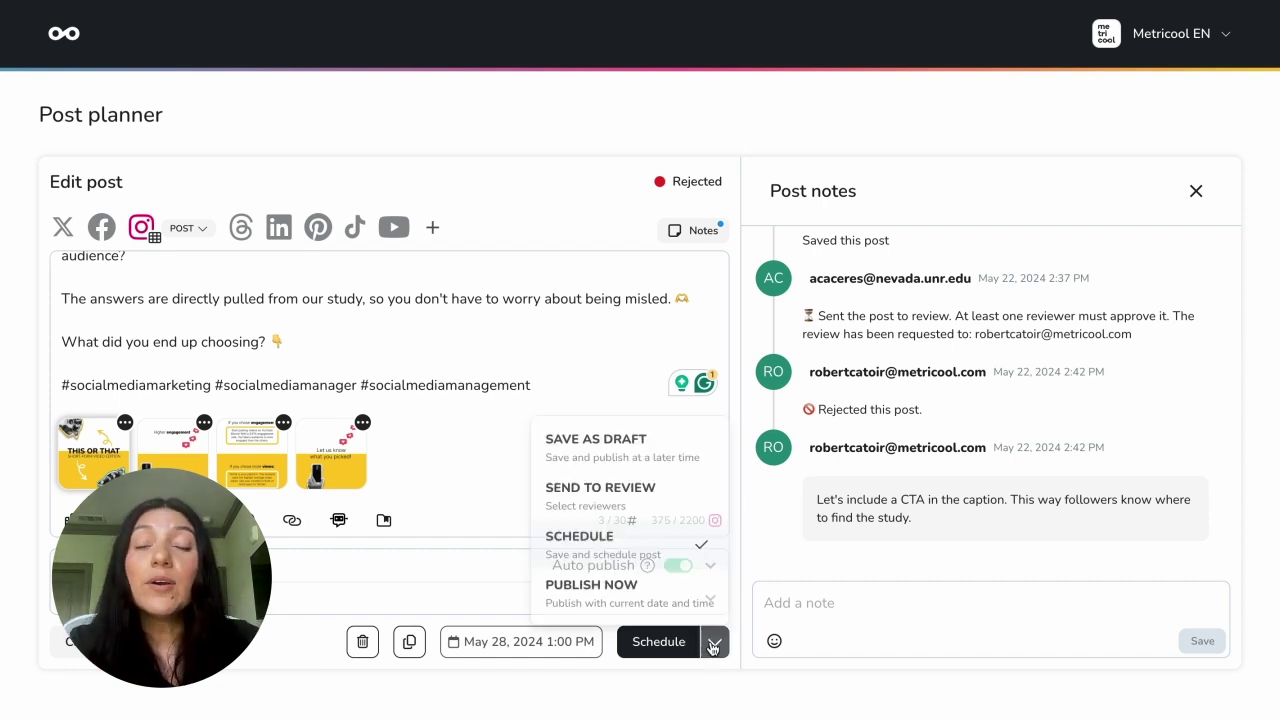
Step: Set the edited post to Send to review, keep the current reviewer, and send it
{"action": "left_click", "coordinate": [600, 492]}
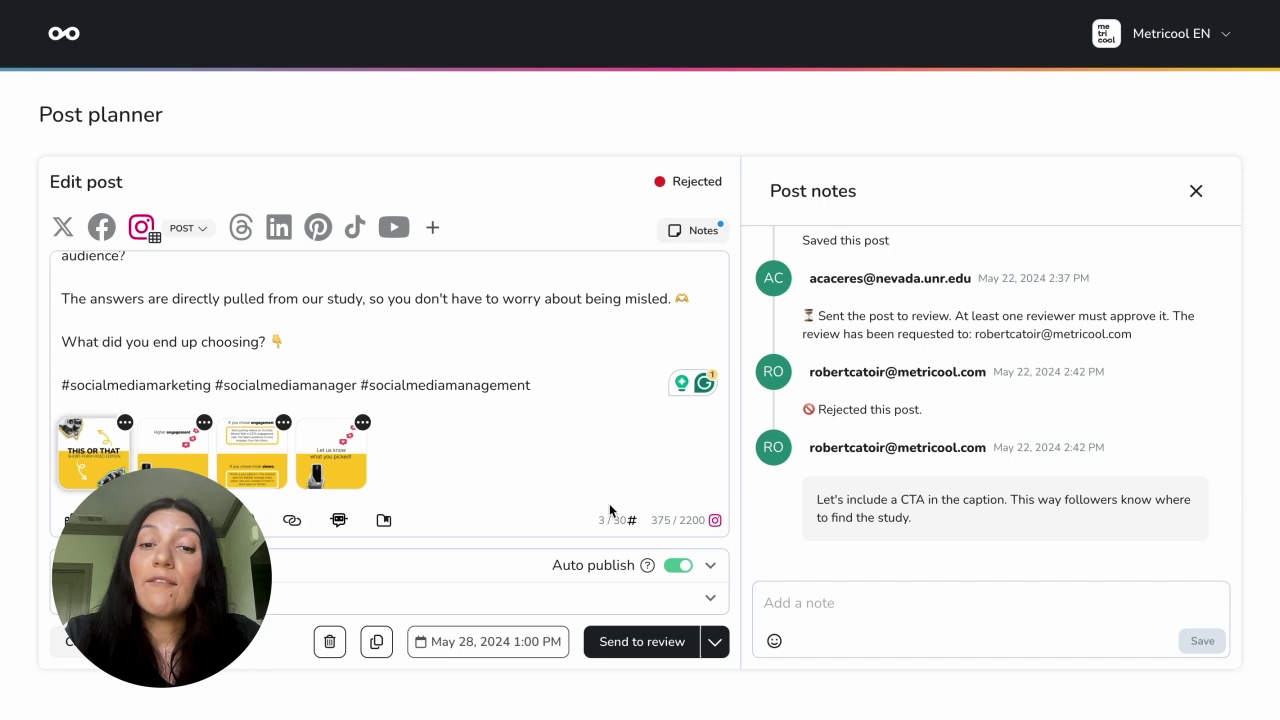
{"action": "left_click", "coordinate": [714, 641]}
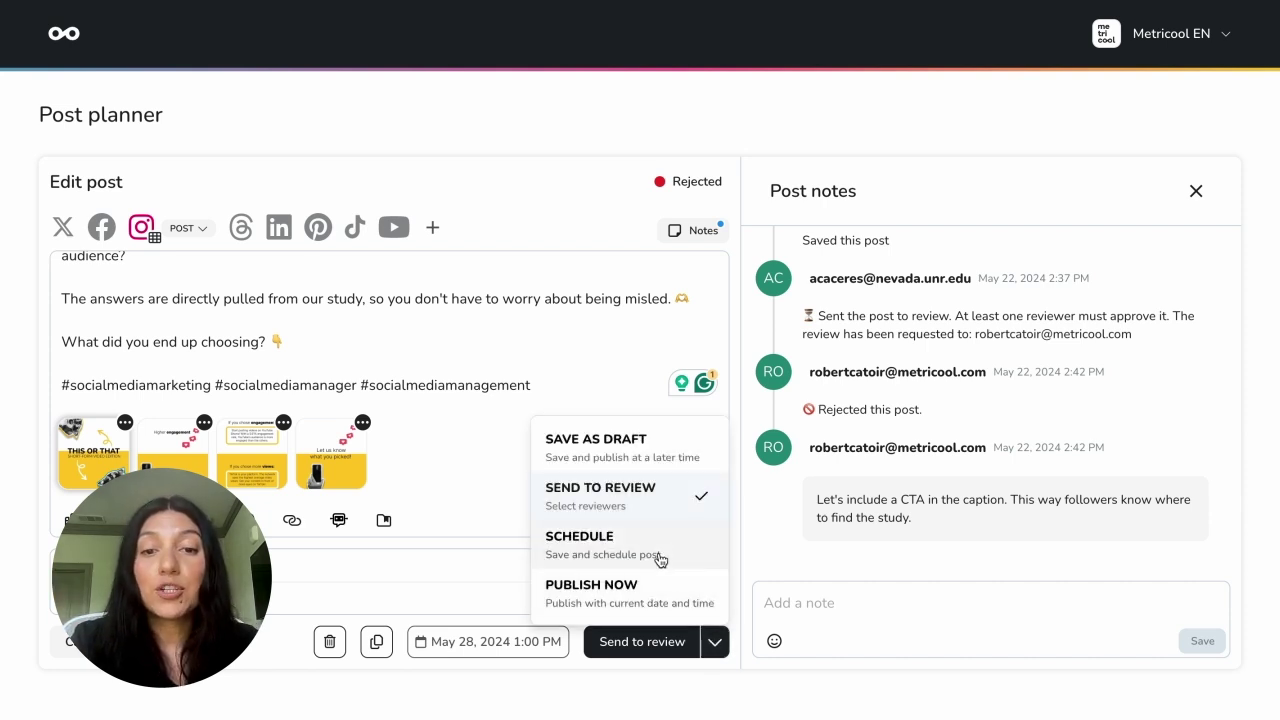
{"action": "left_click", "coordinate": [663, 508]}
{"action": "left_click", "coordinate": [1198, 196]}
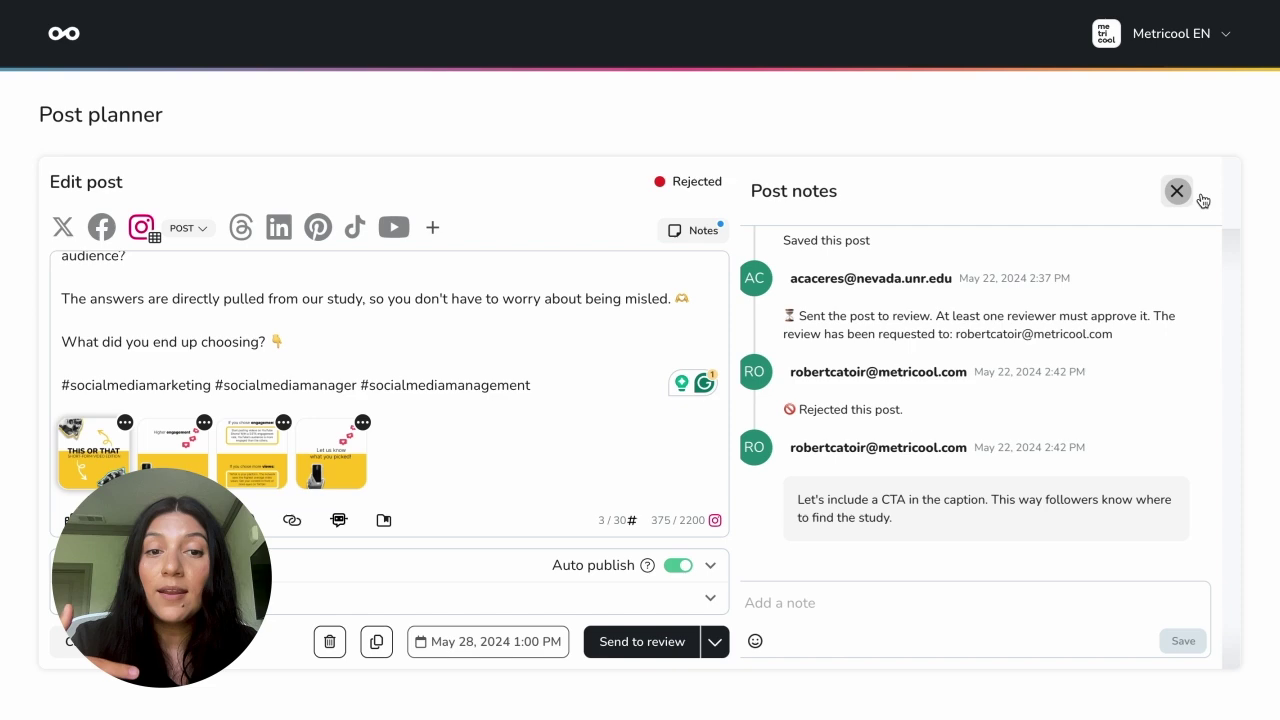
{"action": "left_click", "coordinate": [655, 641]}
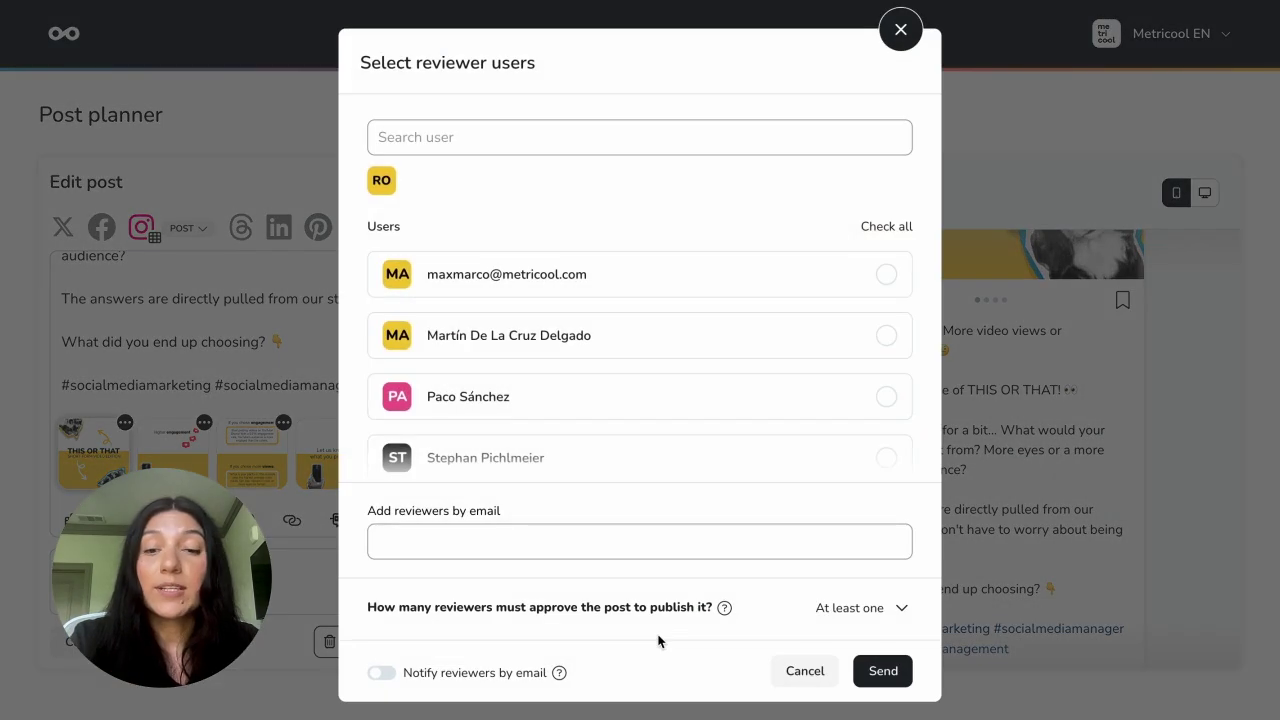
{"action": "scroll", "coordinate": [478, 450], "scroll_direction": "down", "scroll_amount": 3}
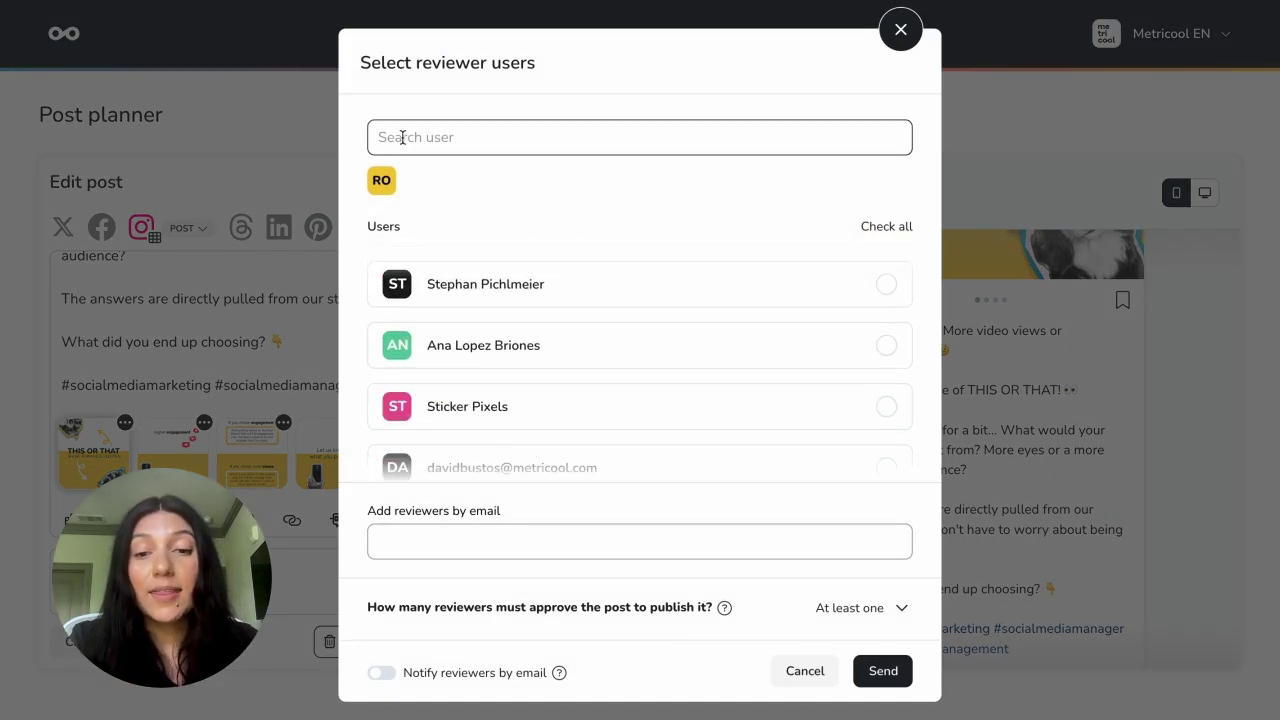
{"action": "scroll", "coordinate": [605, 275], "scroll_direction": "up", "scroll_amount": 2}
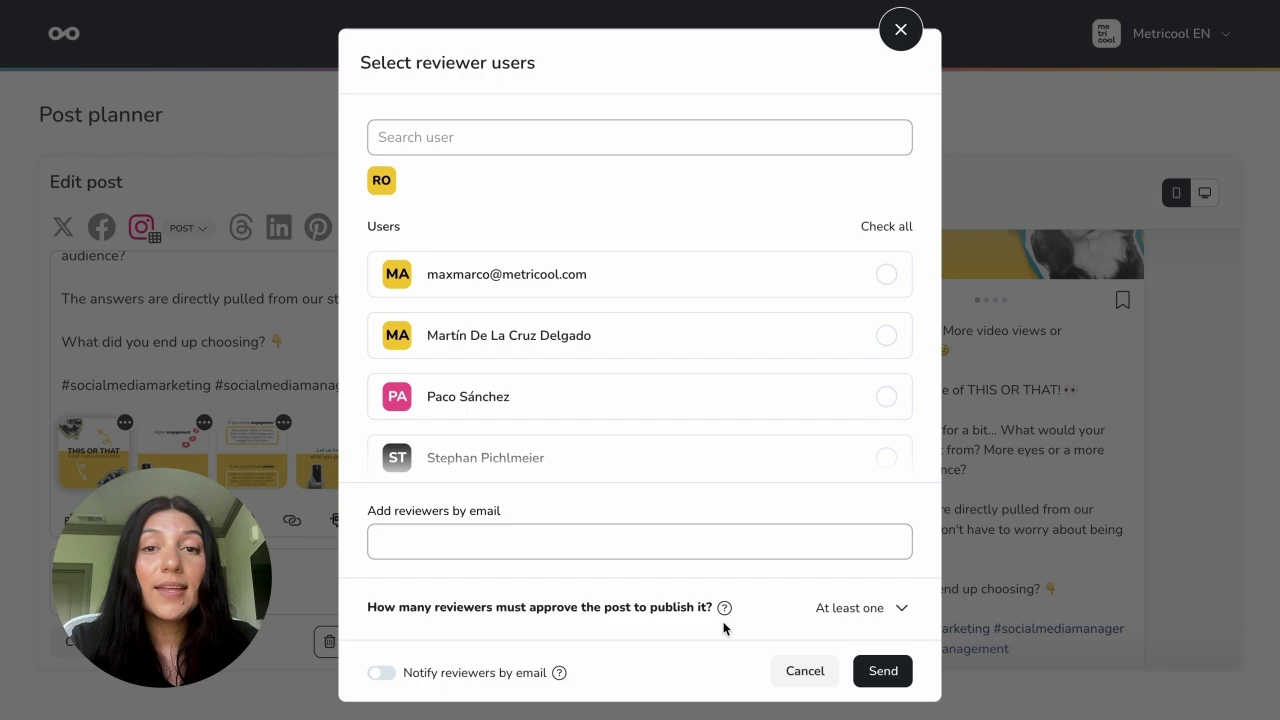
{"action": "left_click", "coordinate": [883, 672]}
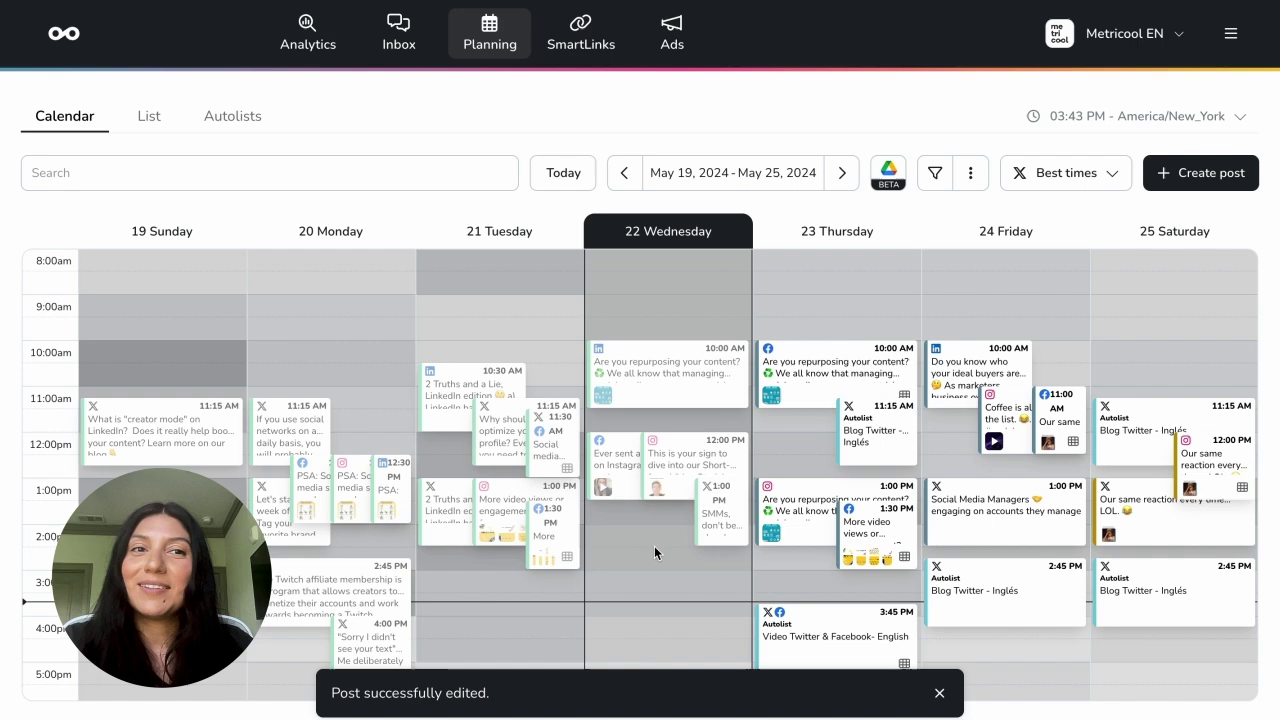
{"action": "left_click", "coordinate": [1231, 33]}
{"action": "left_click", "coordinate": [1134, 294]}
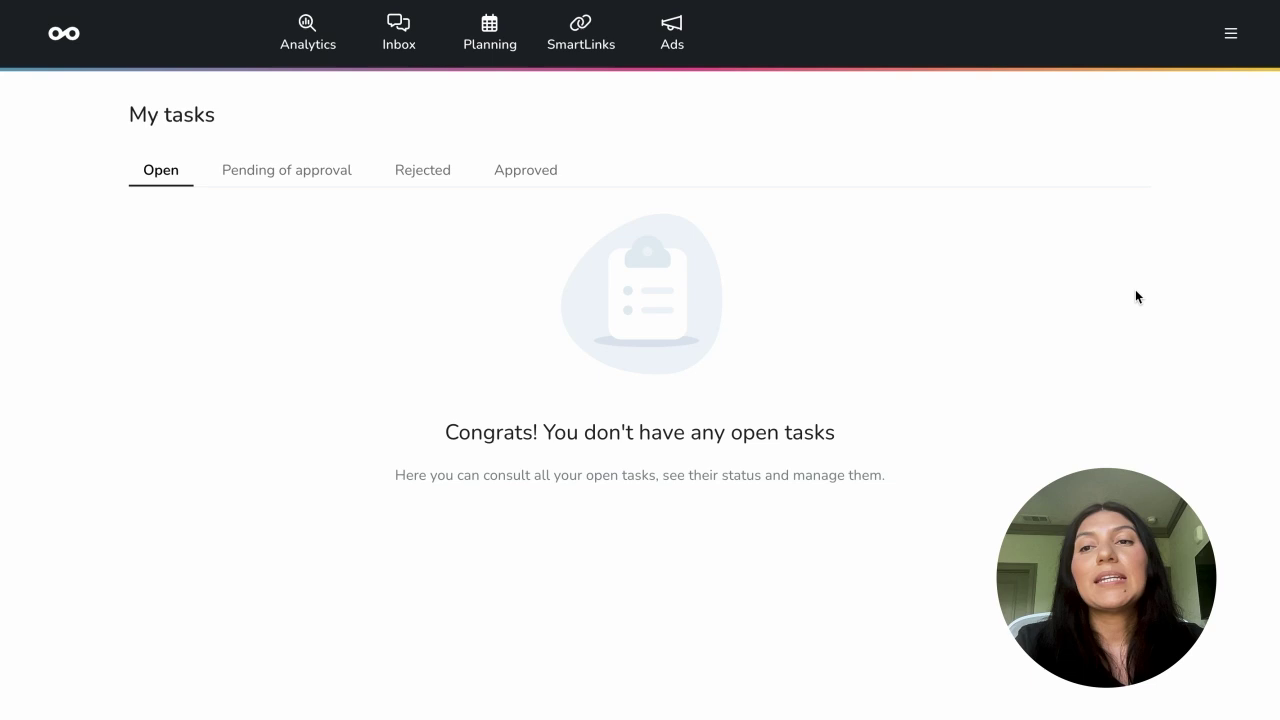
{"action": "left_click", "coordinate": [490, 32]}
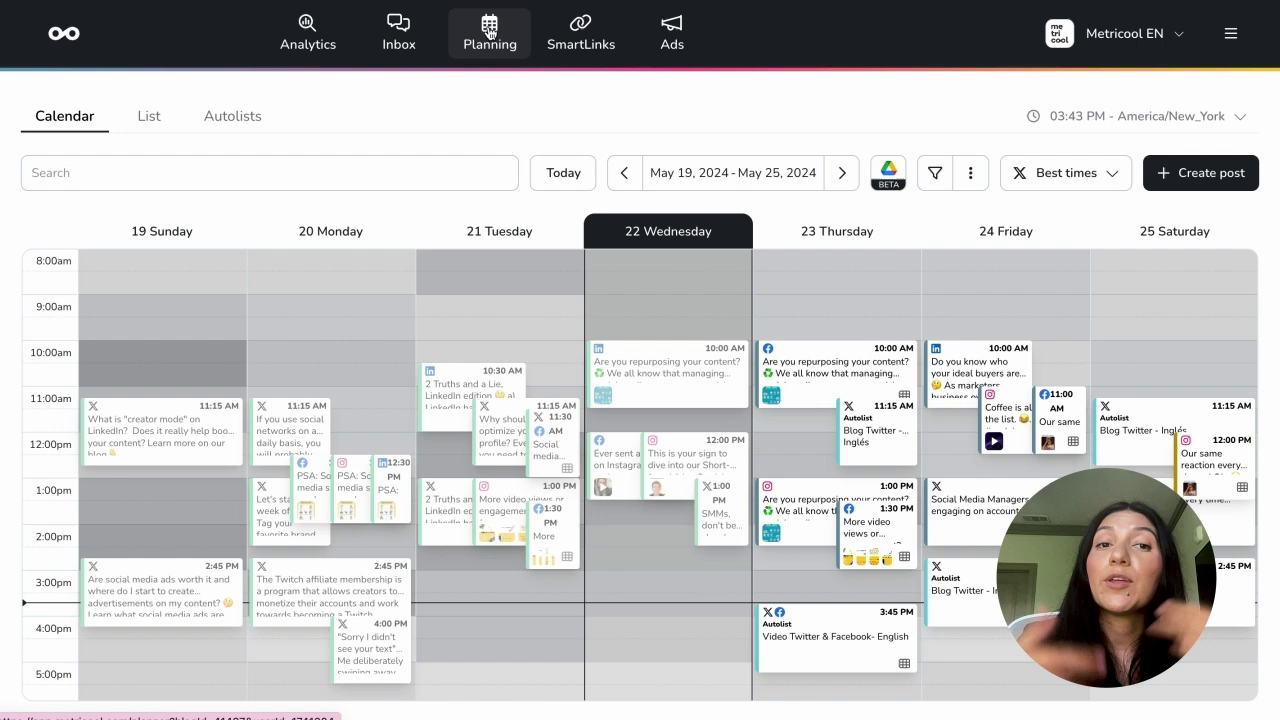
Step: Open the May 23, 10:00 AM Facebook repurposing post and expand the publishing options beside Schedule
{"action": "mouse_move", "coordinate": [800, 382]}
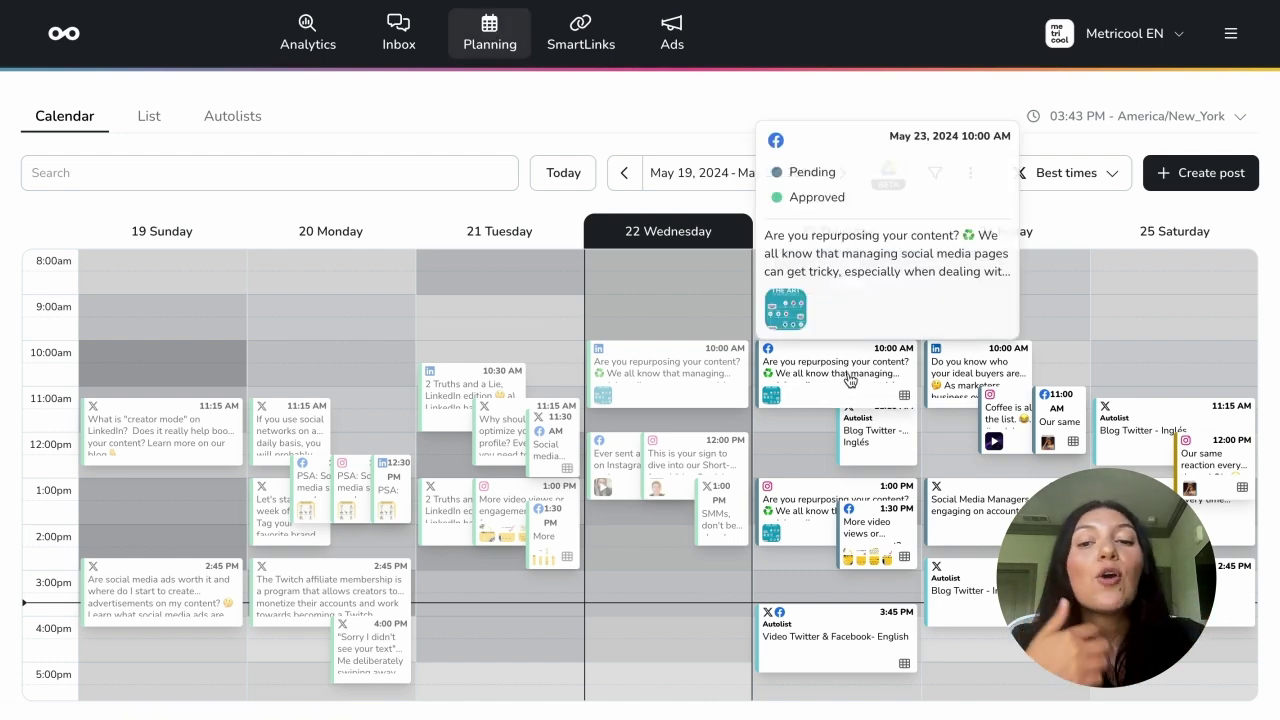
{"action": "left_click", "coordinate": [809, 382]}
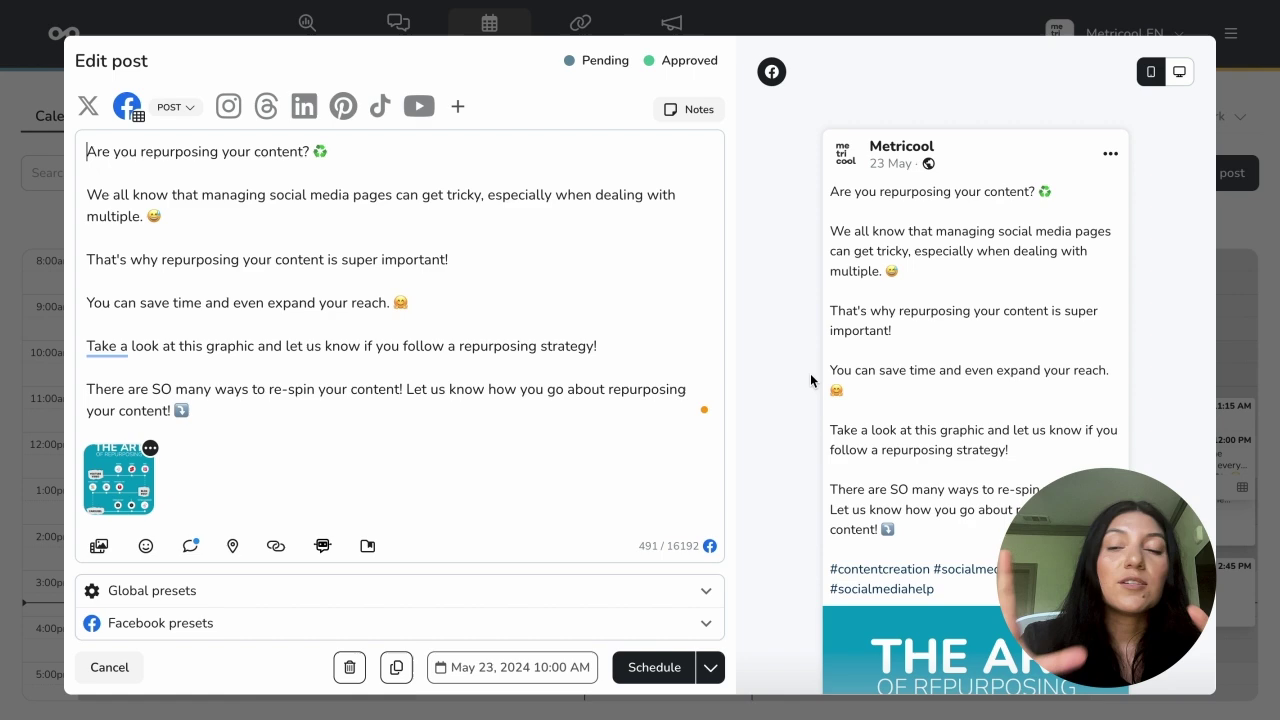
{"action": "scroll", "coordinate": [970, 487], "scroll_direction": "down", "scroll_amount": 5}
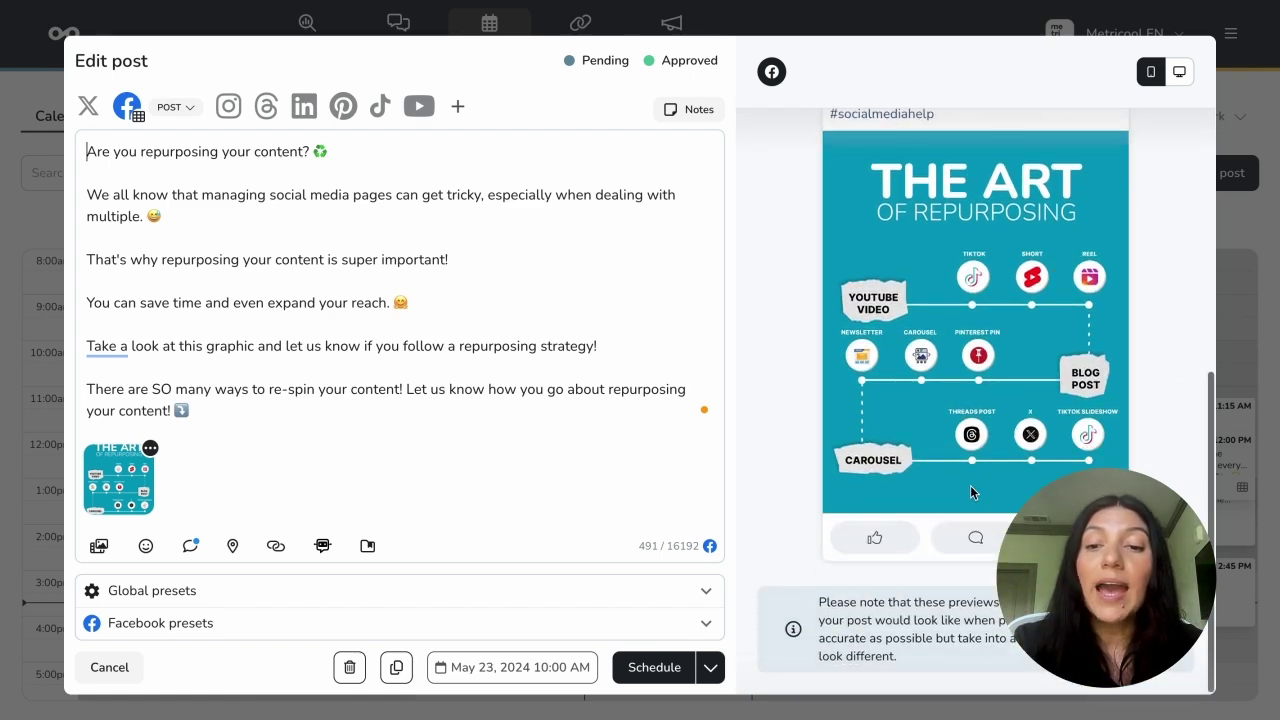
{"action": "left_click", "coordinate": [708, 666]}
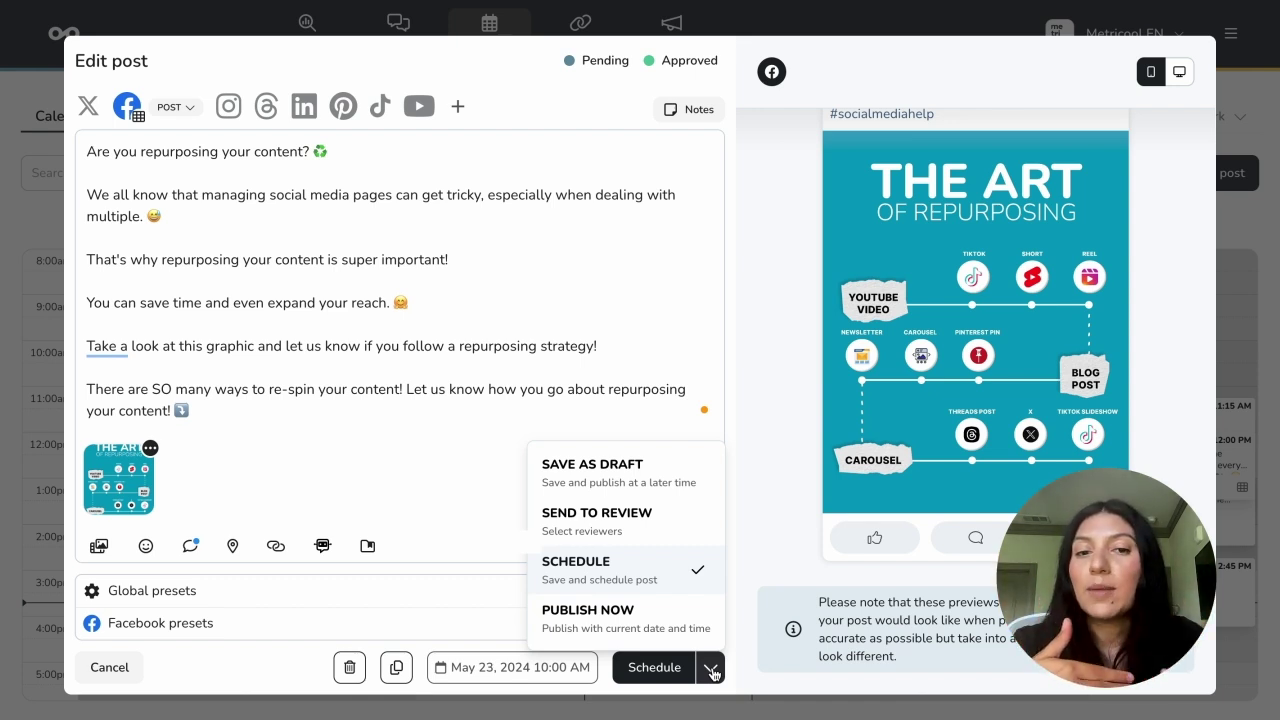
Step: Send the Facebook post to review by an external e-mail reviewer, replacing the preselected RO reviewer
{"action": "left_click", "coordinate": [623, 532]}
{"action": "left_click", "coordinate": [654, 670]}
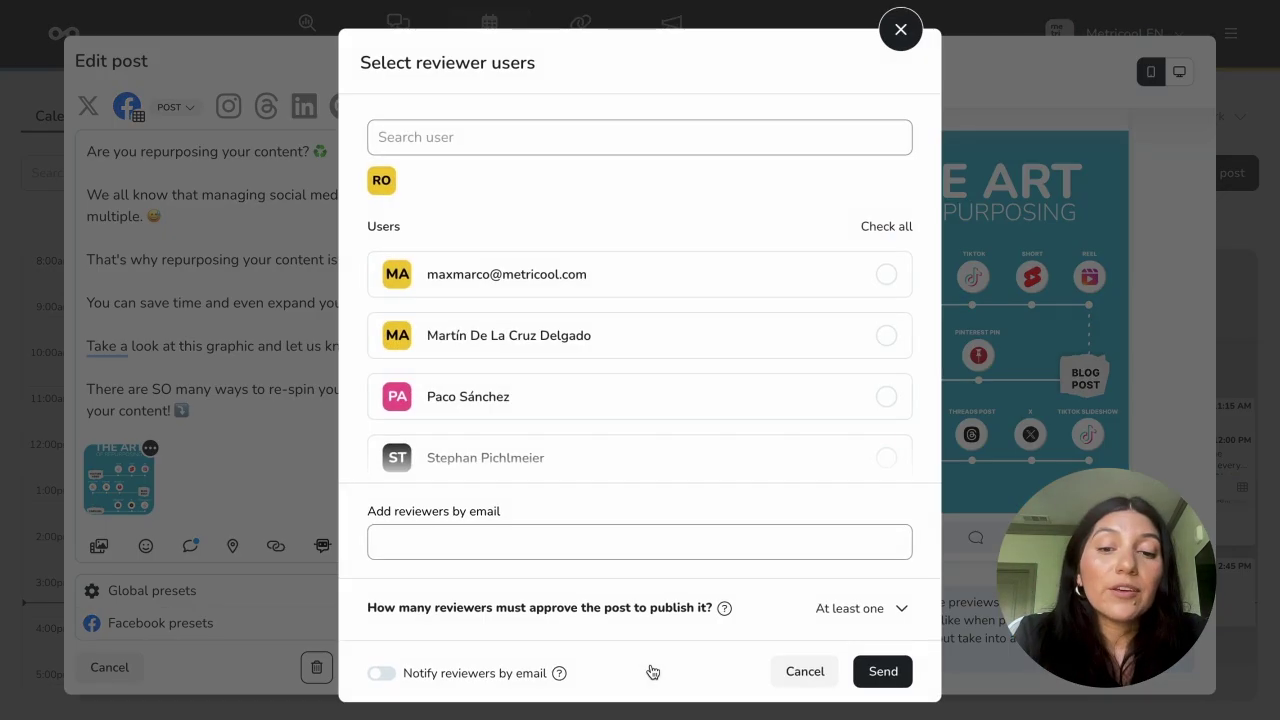
{"action": "left_click", "coordinate": [383, 186]}
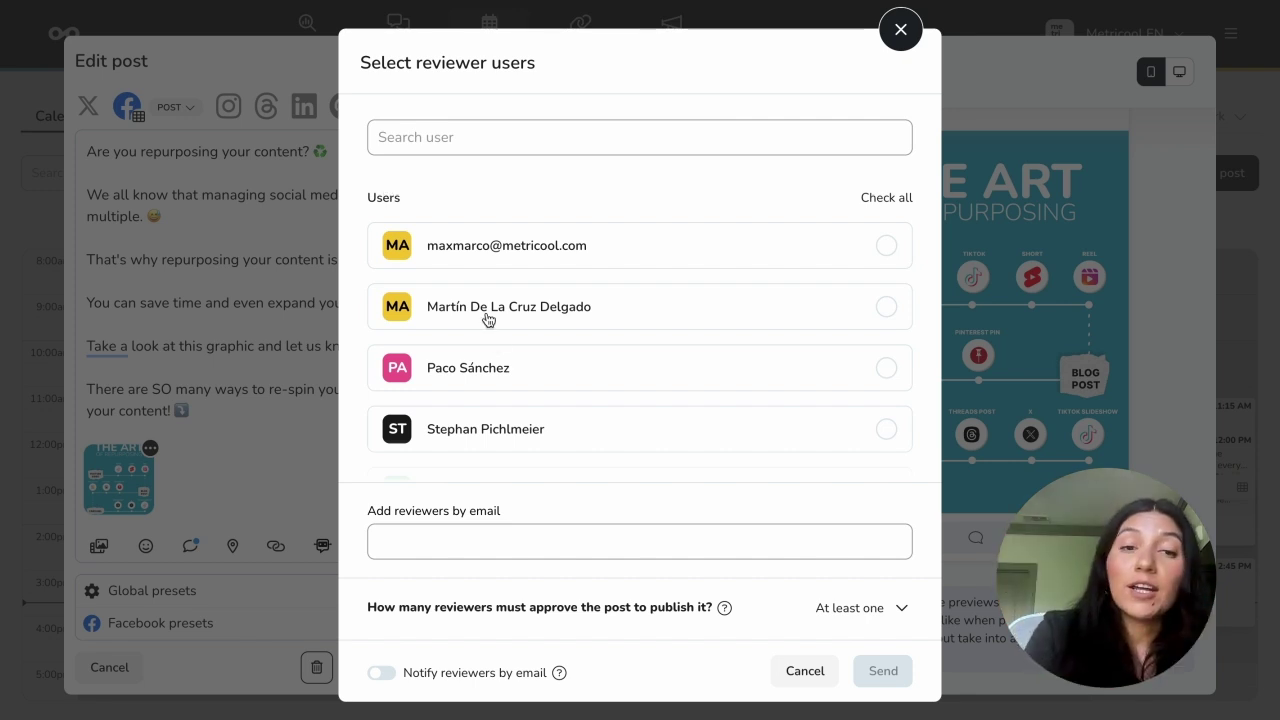
{"action": "scroll", "coordinate": [493, 400], "scroll_direction": "down", "scroll_amount": 1}
{"action": "left_click", "coordinate": [458, 535]}
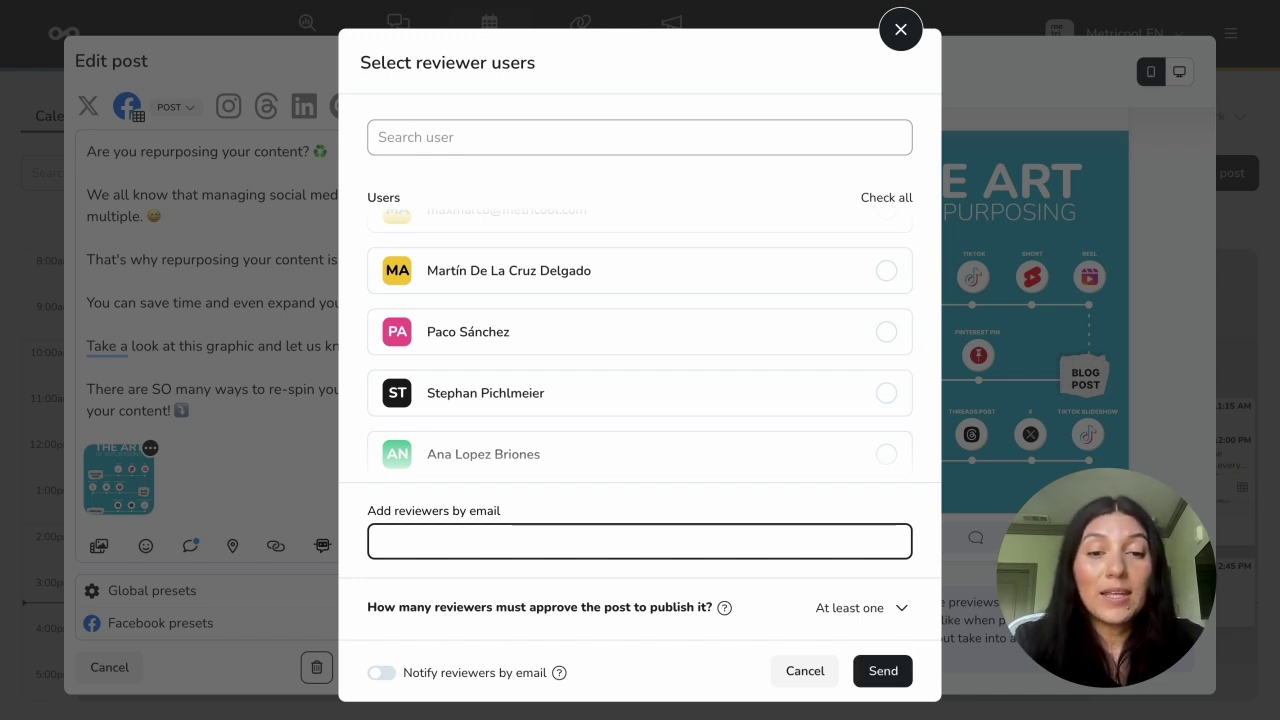
{"action": "key", "text": "Return"}
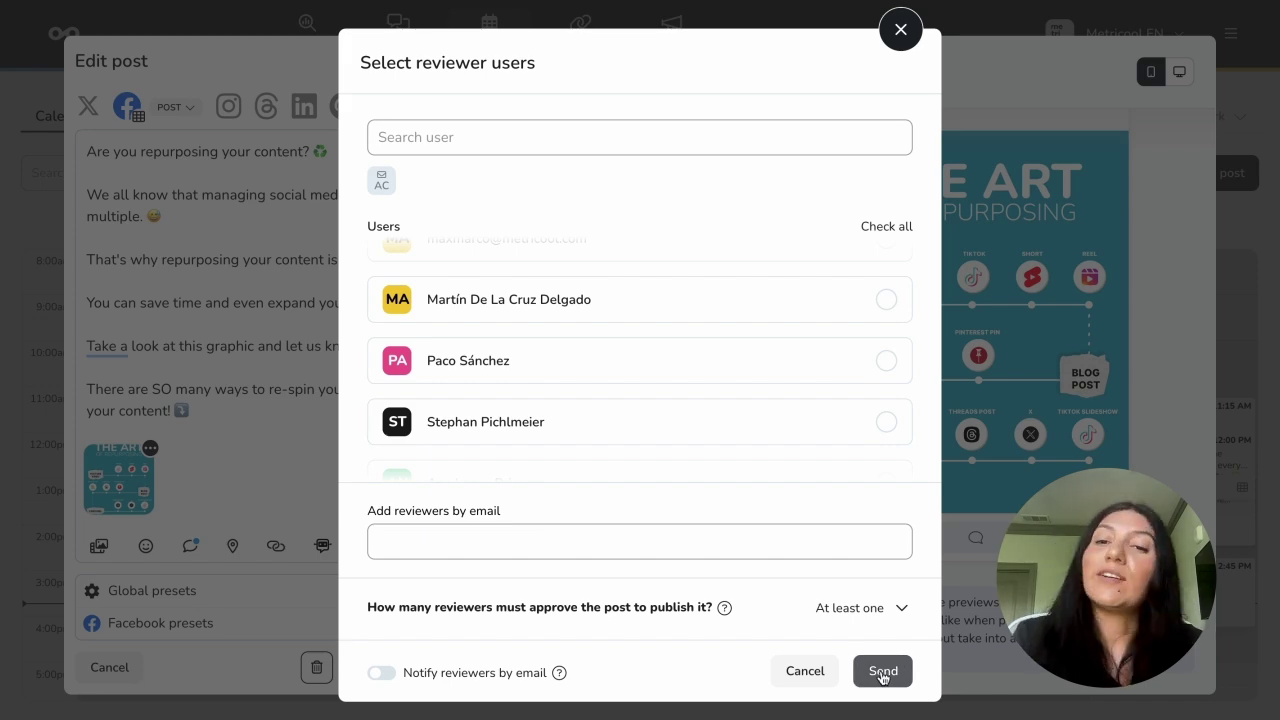
{"action": "left_click", "coordinate": [882, 671]}
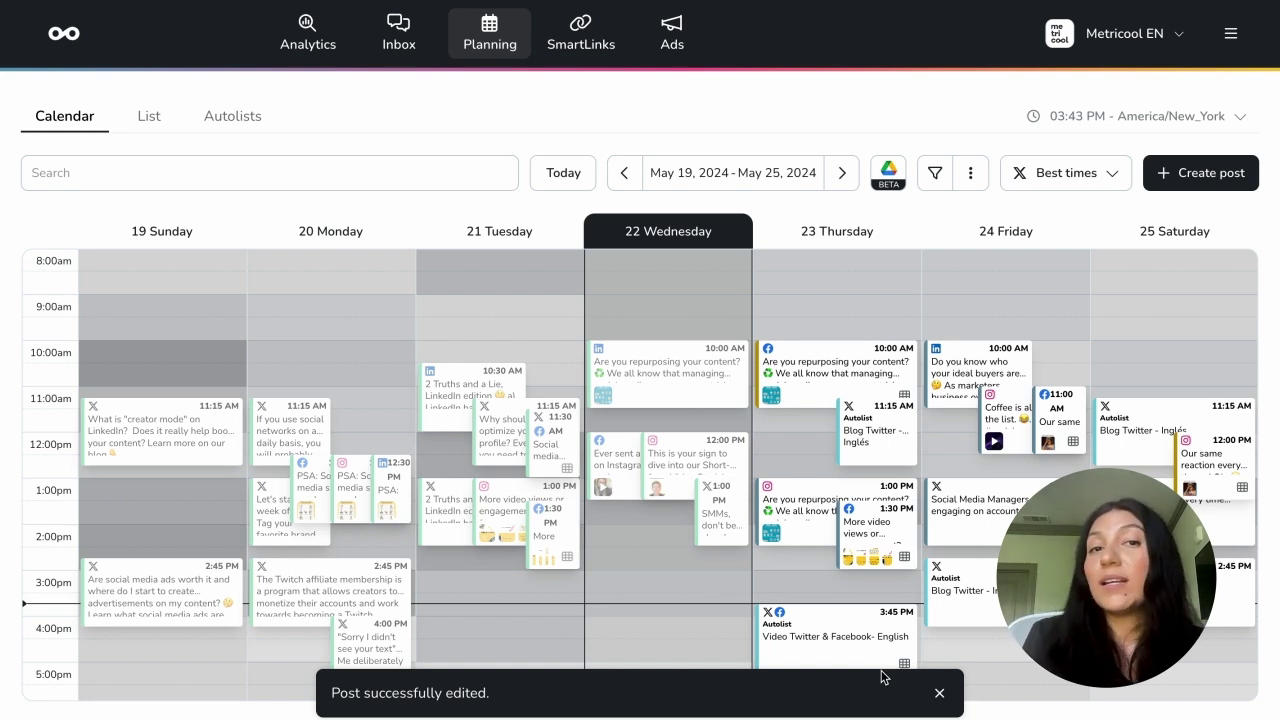
{"action": "mouse_move", "coordinate": [882, 678]}
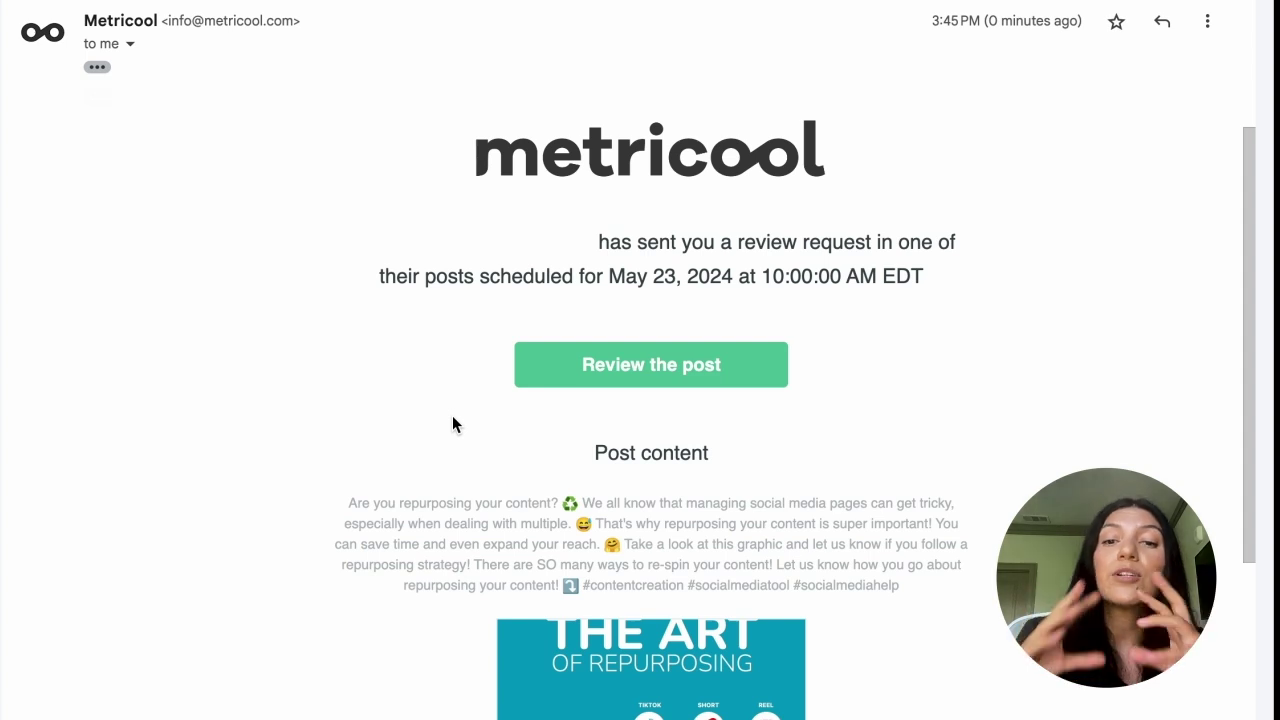
Step: Scroll the Metricool review-request e-mail down to the Review the post button
{"action": "scroll", "coordinate": [239, 287], "scroll_direction": "down", "scroll_amount": 1}
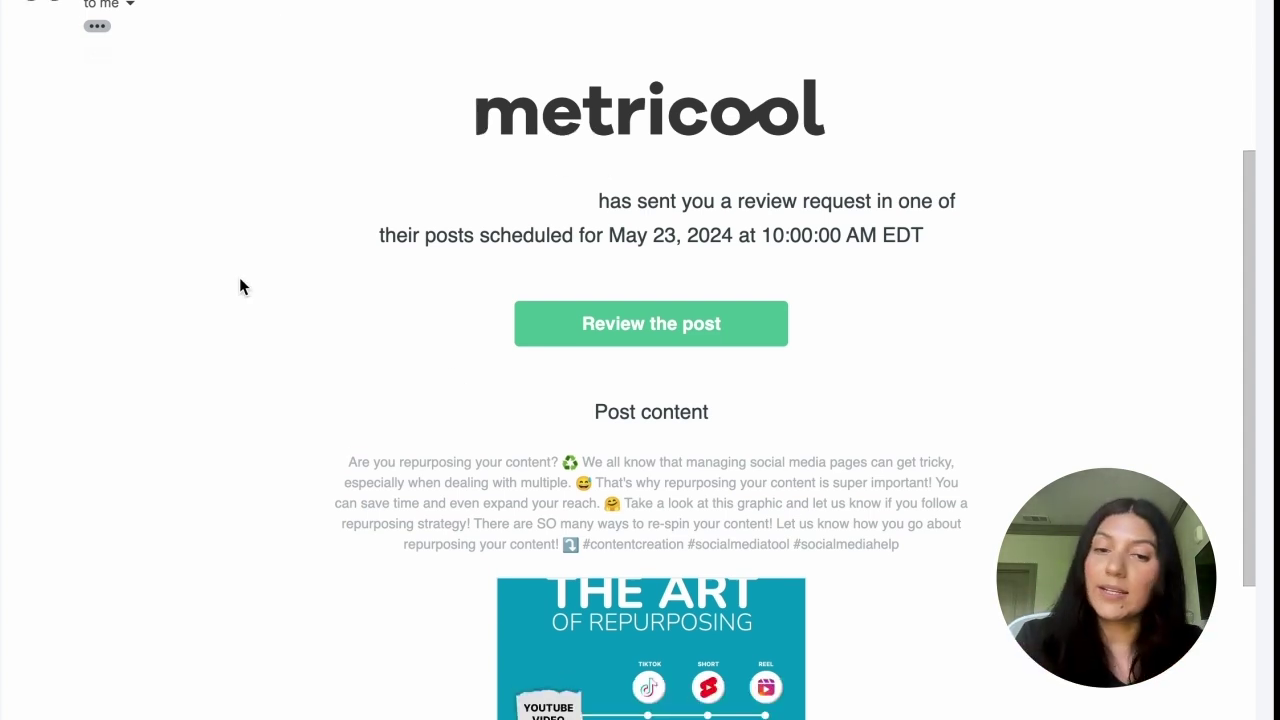
Step: Open the post's external review page from the e-mail's Review the post button
{"action": "left_click", "coordinate": [614, 339]}
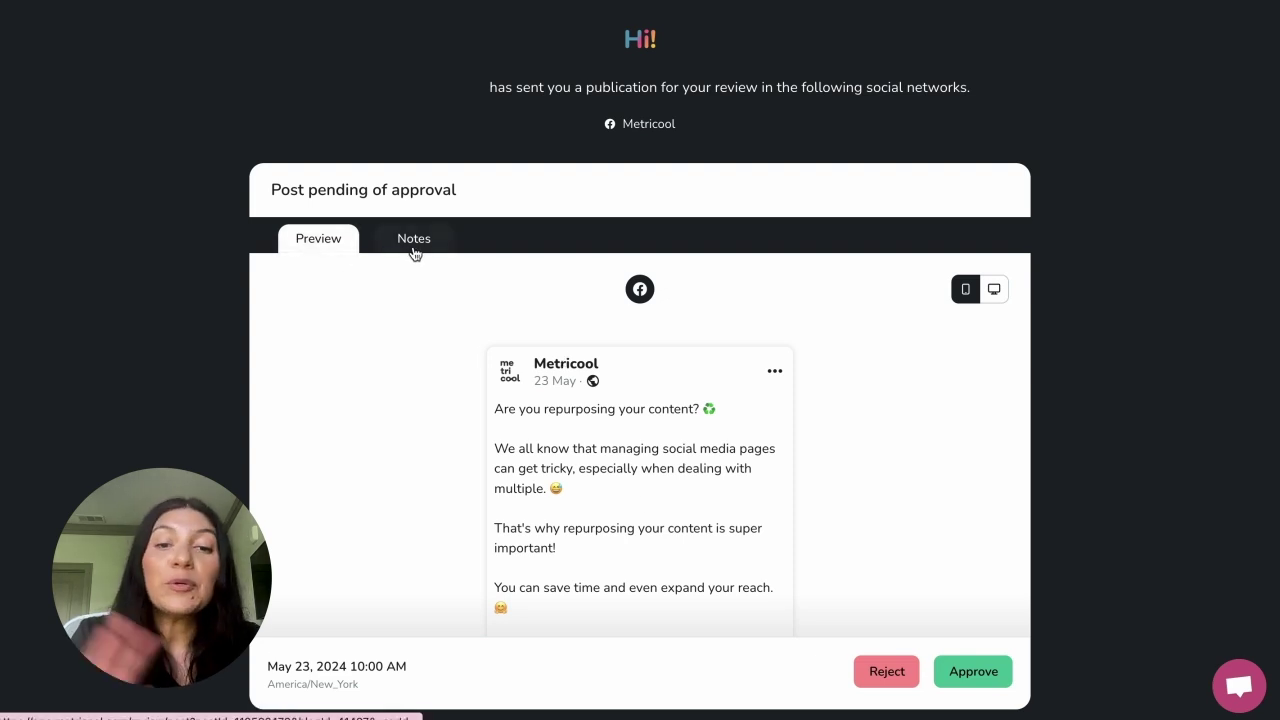
{"action": "scroll", "coordinate": [574, 558], "scroll_direction": "down", "scroll_amount": 1}
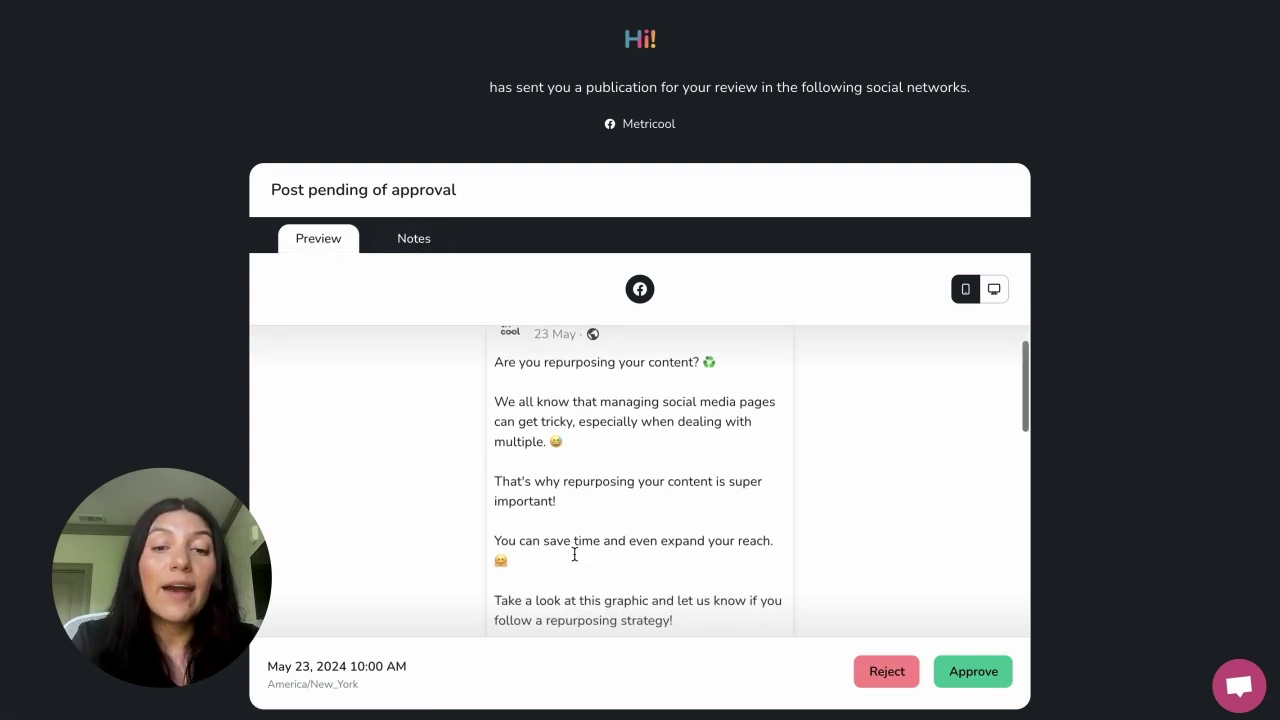
{"action": "scroll", "coordinate": [574, 555], "scroll_direction": "down", "scroll_amount": 6}
{"action": "scroll", "coordinate": [574, 555], "scroll_direction": "up", "scroll_amount": 2}
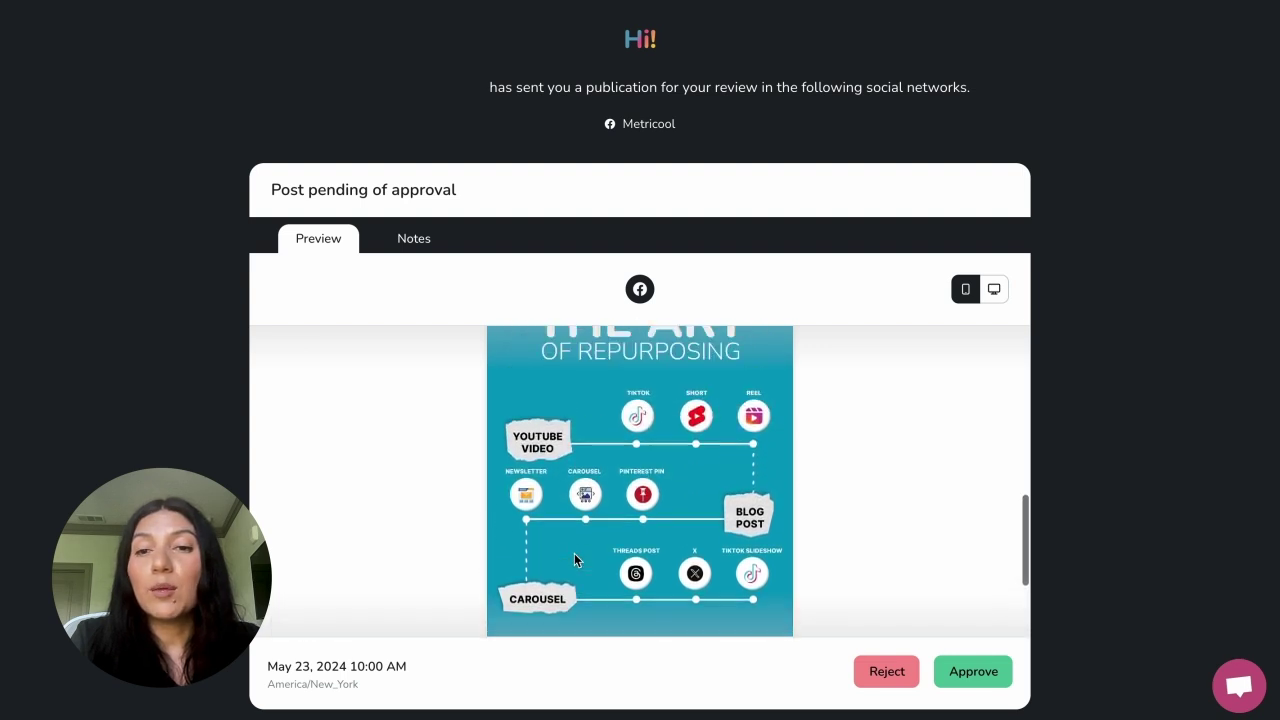
{"action": "scroll", "coordinate": [574, 553], "scroll_direction": "up", "scroll_amount": 3}
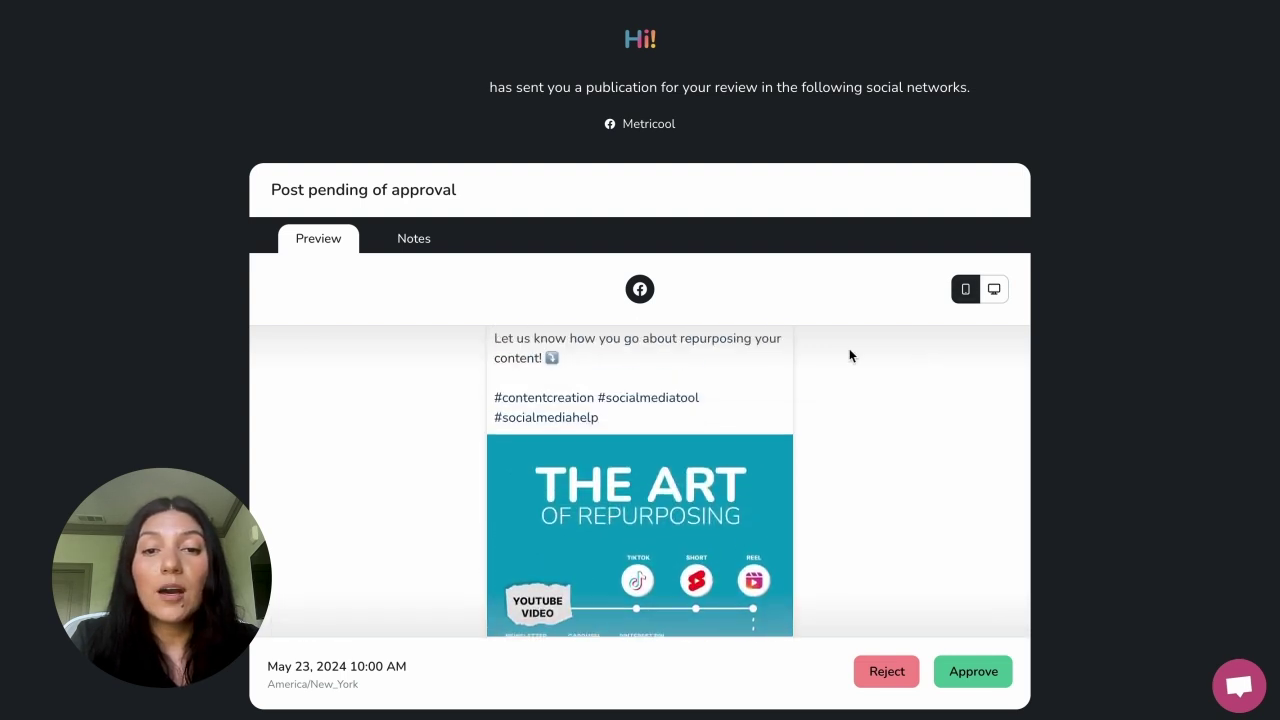
Step: Preview the Facebook post in desktop layout, then switch back to mobile layout
{"action": "left_click", "coordinate": [995, 290]}
{"action": "scroll", "coordinate": [740, 521], "scroll_direction": "down", "scroll_amount": 3}
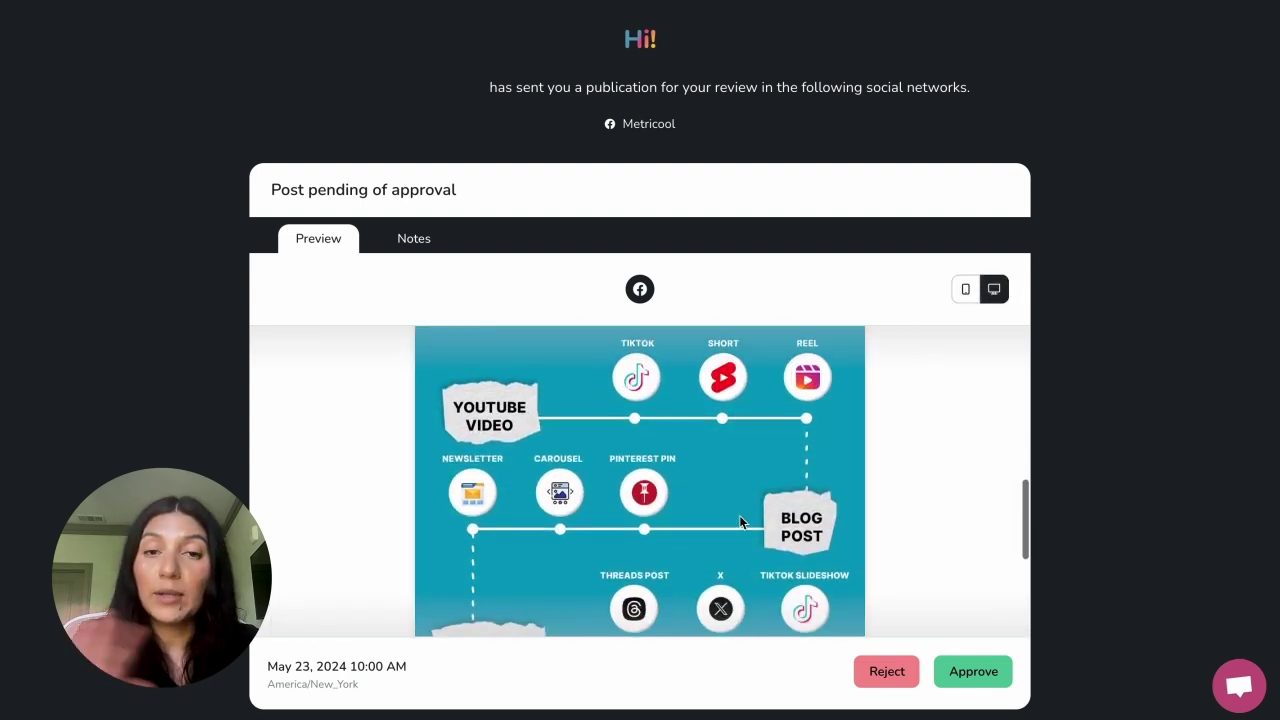
{"action": "scroll", "coordinate": [740, 521], "scroll_direction": "up", "scroll_amount": 5}
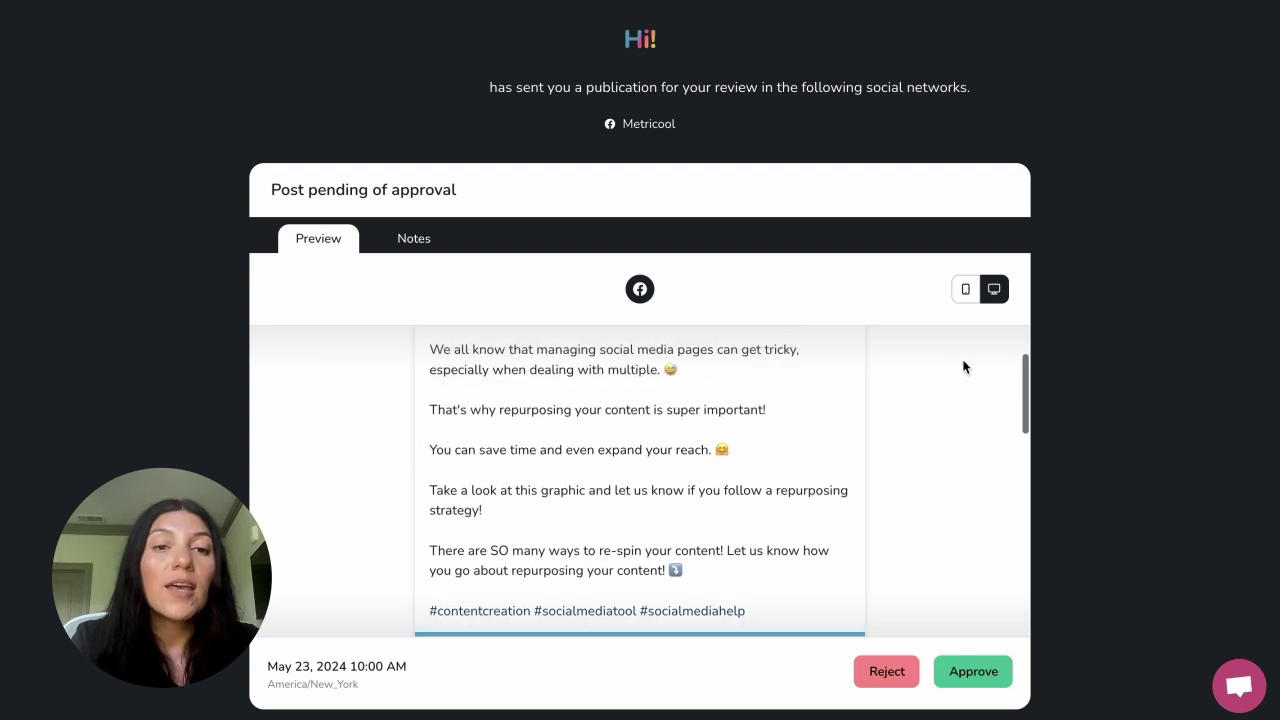
{"action": "left_click", "coordinate": [966, 289]}
Step: Read the post's notes history, then return to the Preview view
{"action": "left_click", "coordinate": [405, 240]}
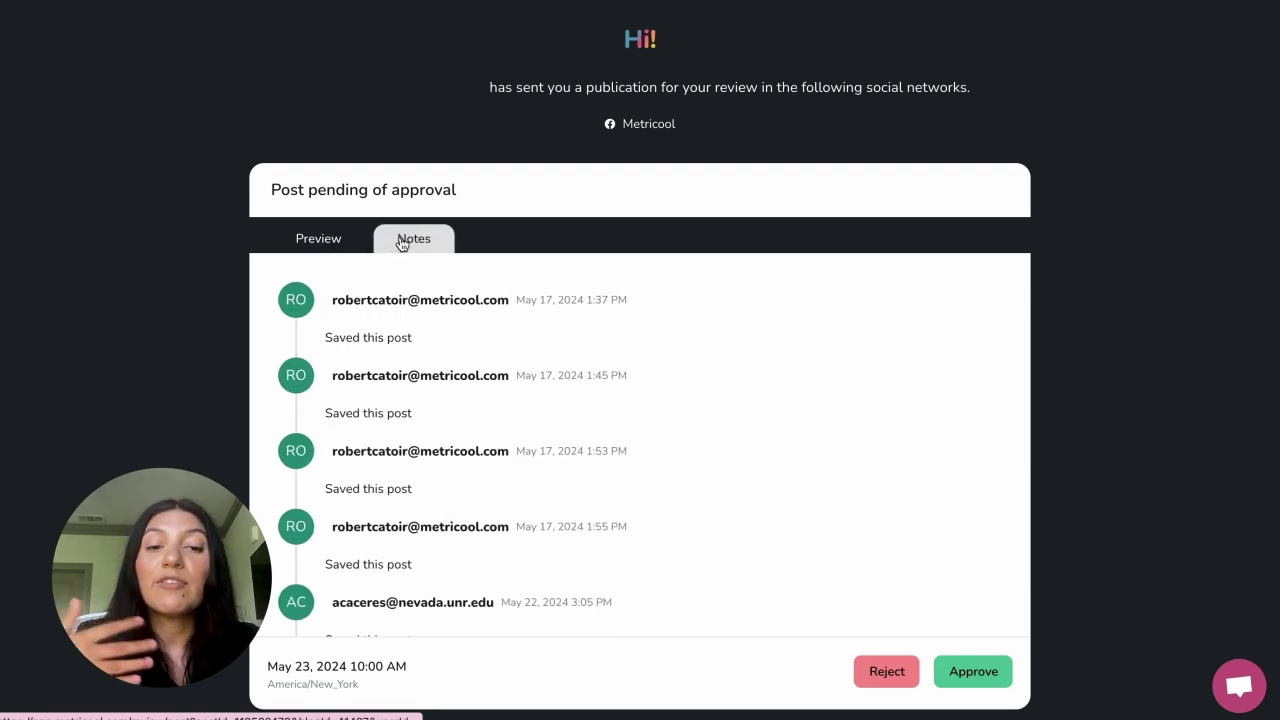
{"action": "scroll", "coordinate": [443, 565], "scroll_direction": "down", "scroll_amount": 2}
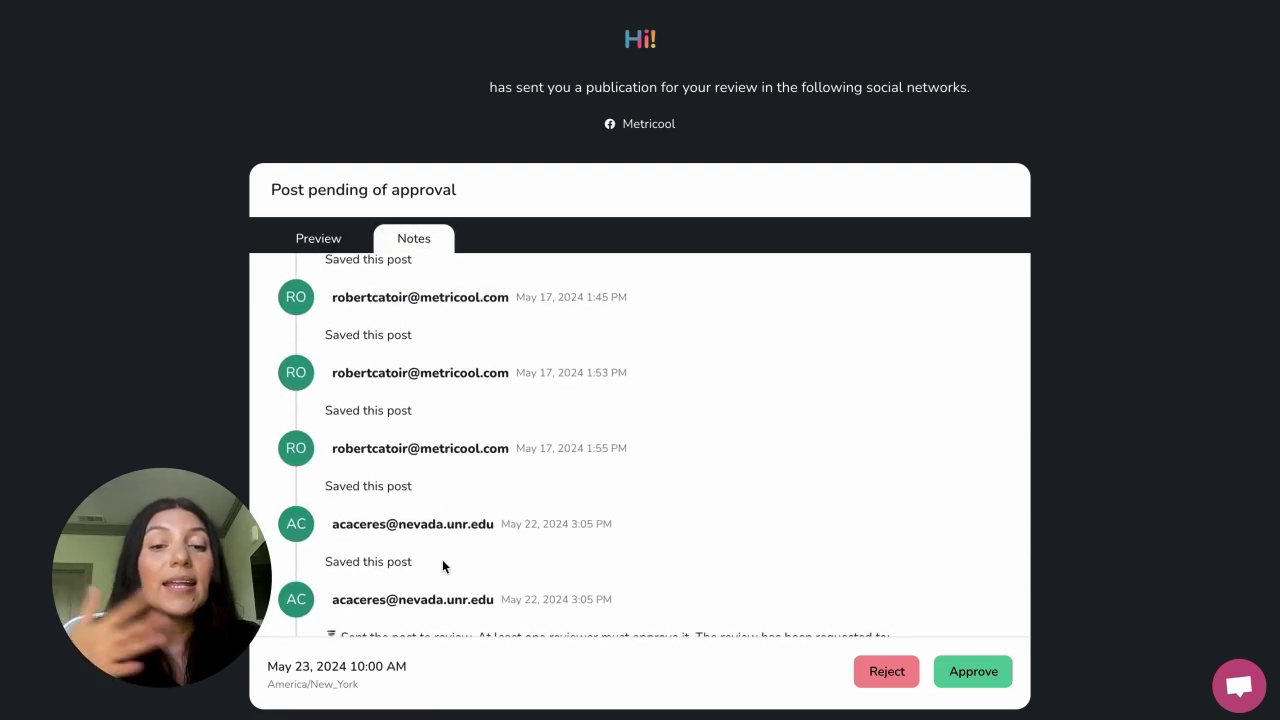
{"action": "scroll", "coordinate": [443, 565], "scroll_direction": "down", "scroll_amount": 3}
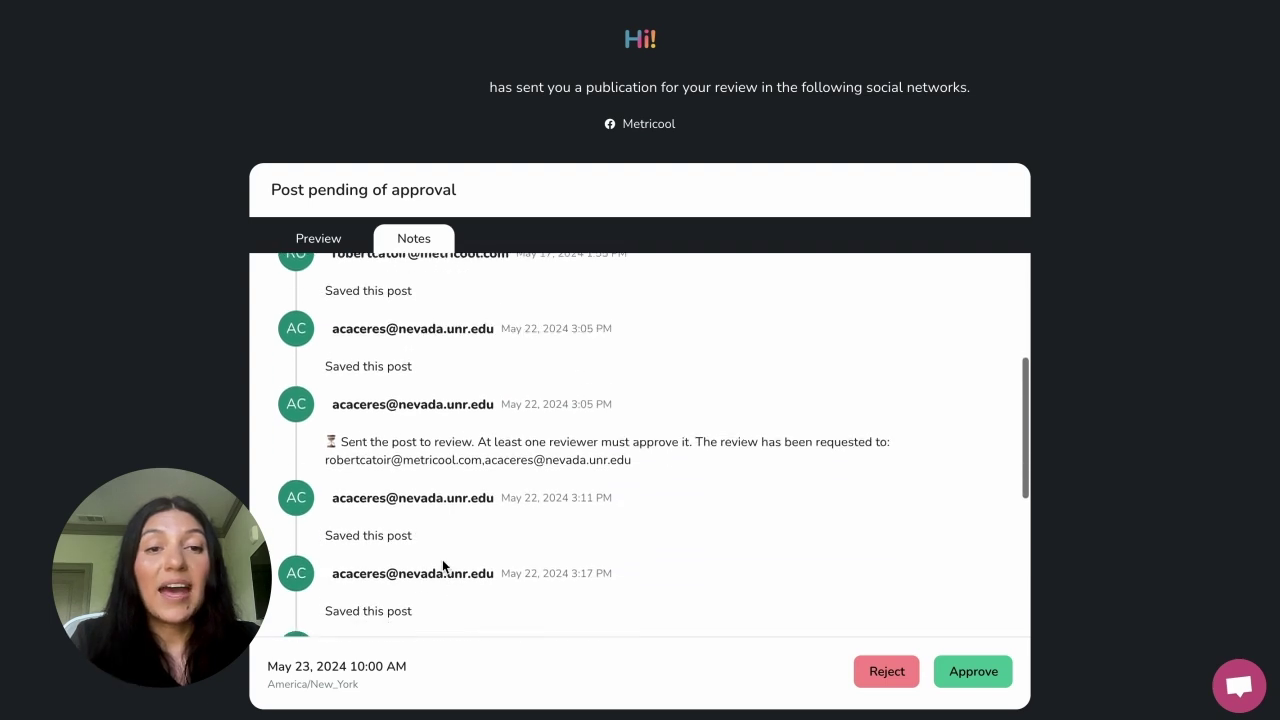
{"action": "scroll", "coordinate": [442, 559], "scroll_direction": "up", "scroll_amount": 3}
{"action": "left_click", "coordinate": [322, 240]}
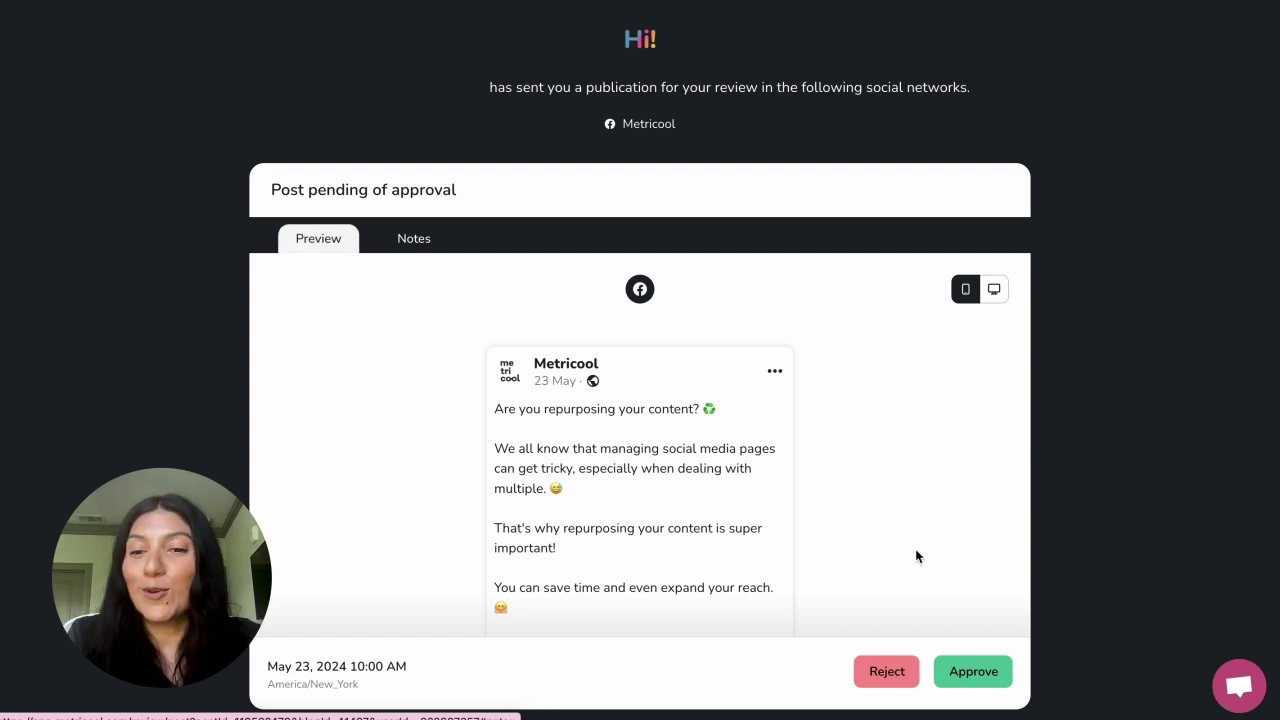
Step: Start rejecting the post, then dismiss the add-a-note prompt without rejecting
{"action": "left_click", "coordinate": [877, 678]}
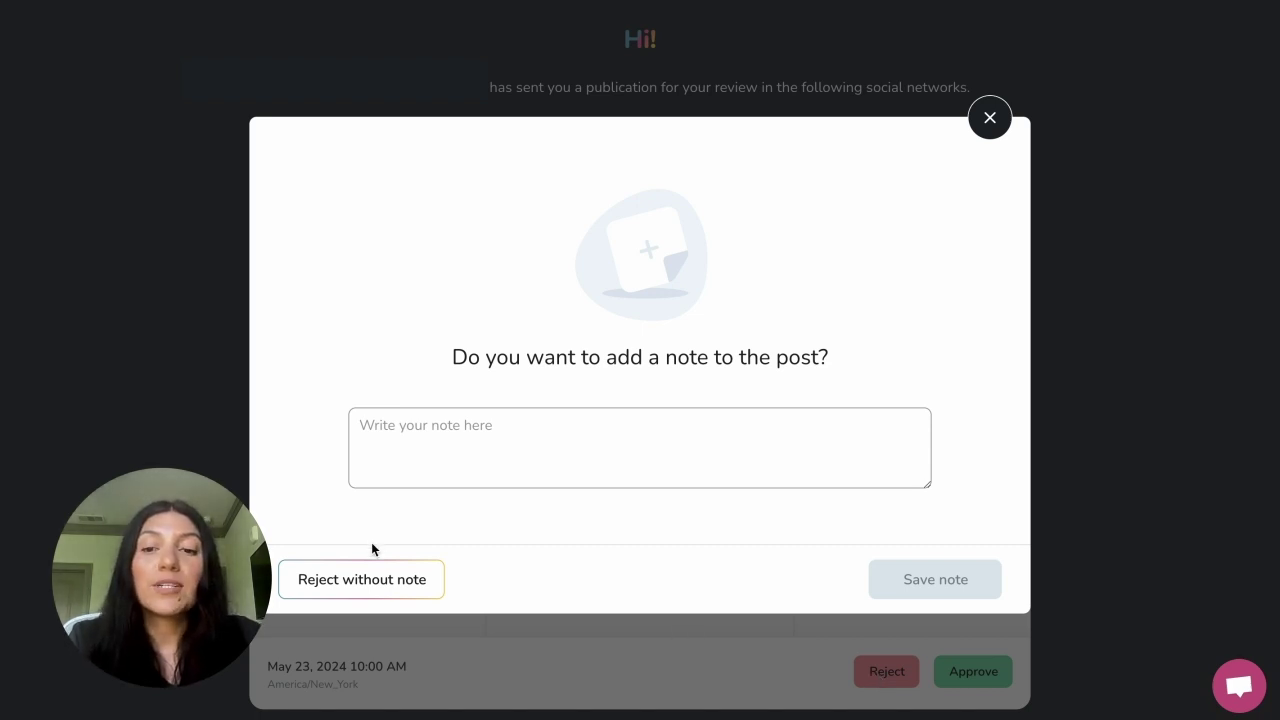
{"action": "left_click", "coordinate": [990, 118]}
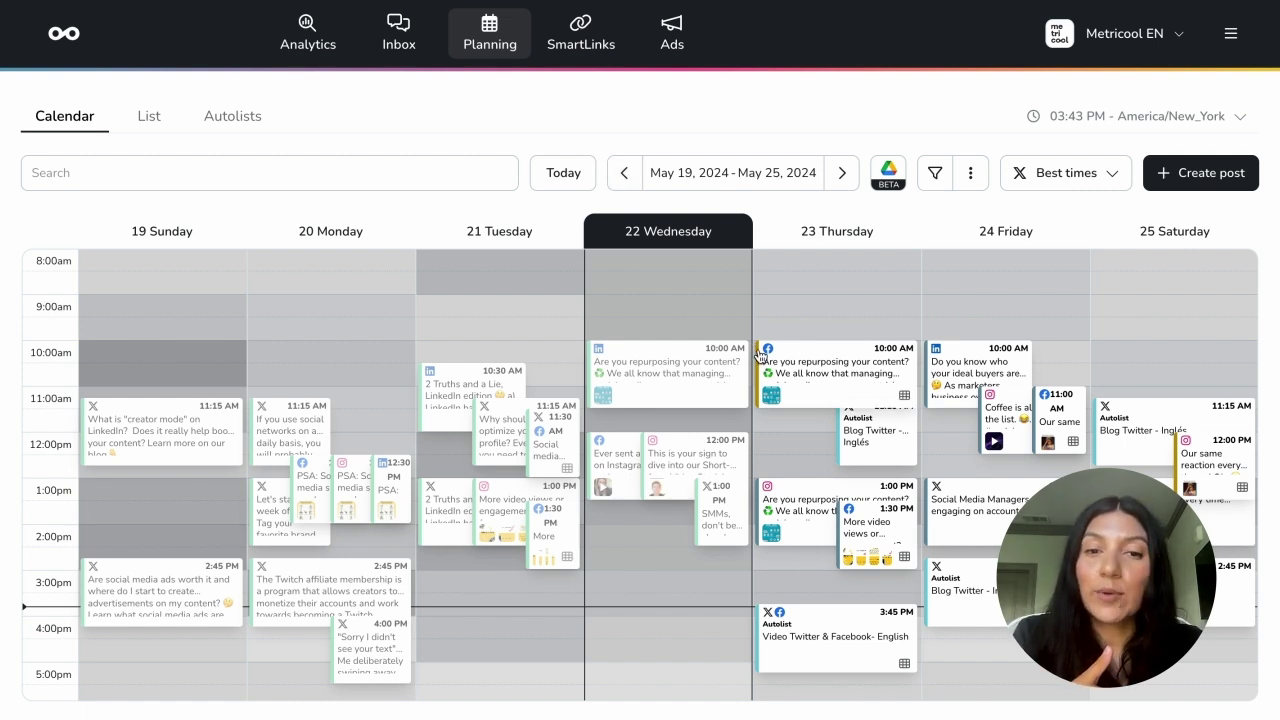
{"action": "mouse_move", "coordinate": [757, 355]}
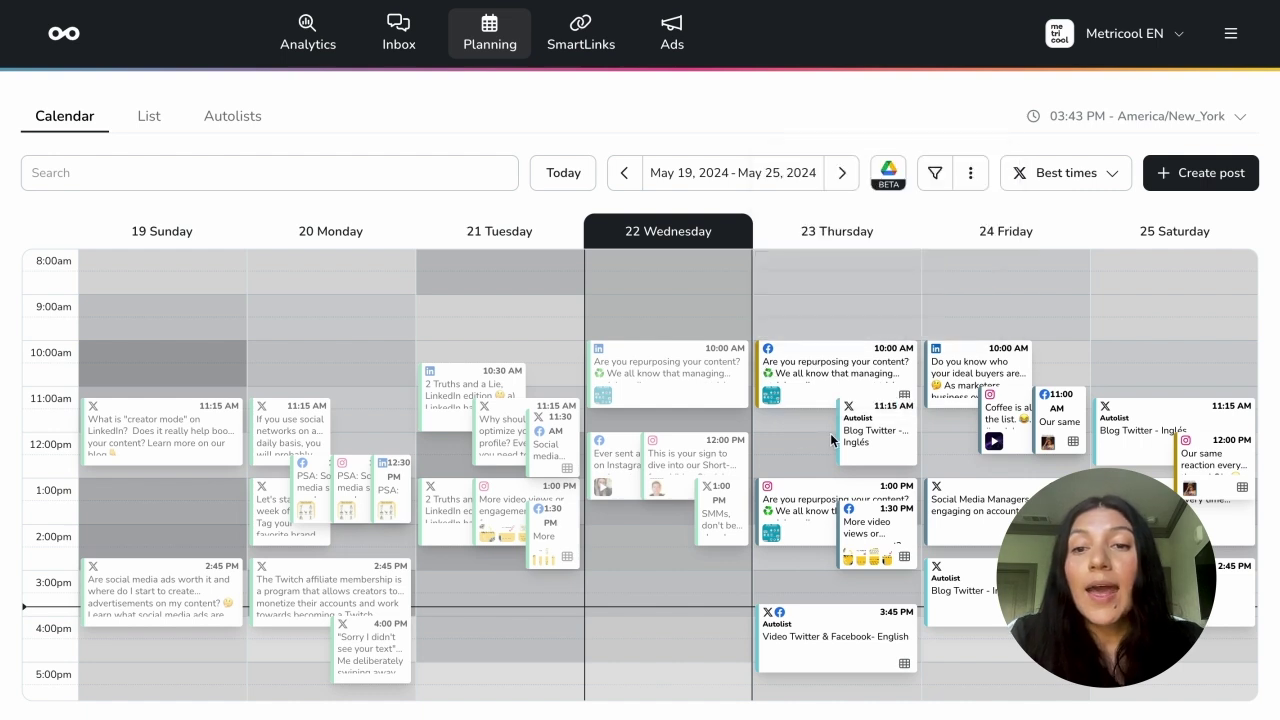
{"action": "mouse_move", "coordinate": [856, 470]}
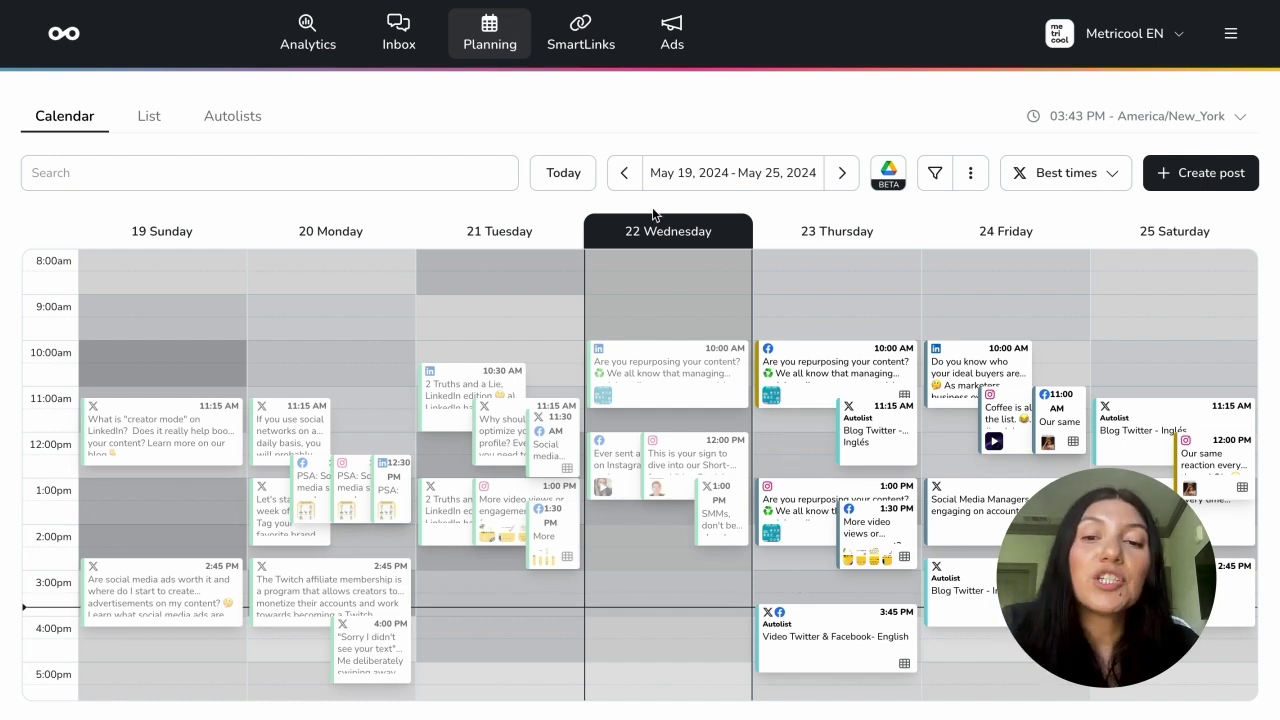
{"action": "mouse_move", "coordinate": [730, 388]}
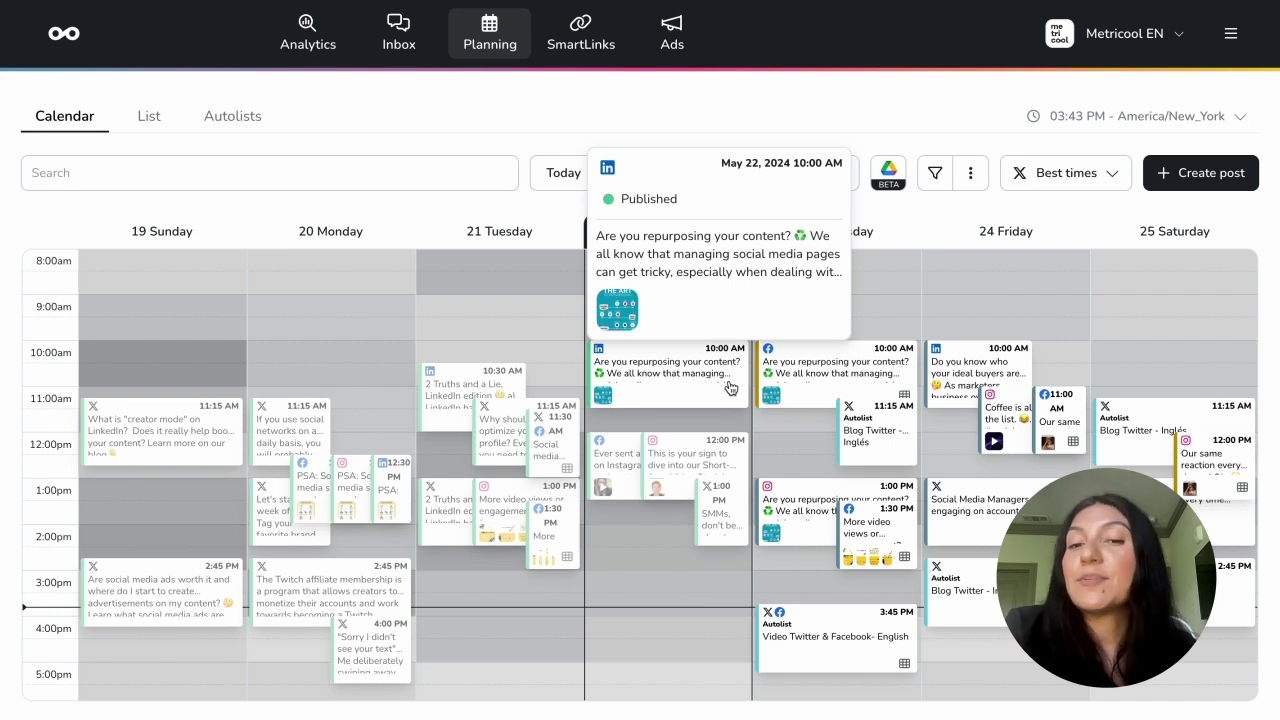